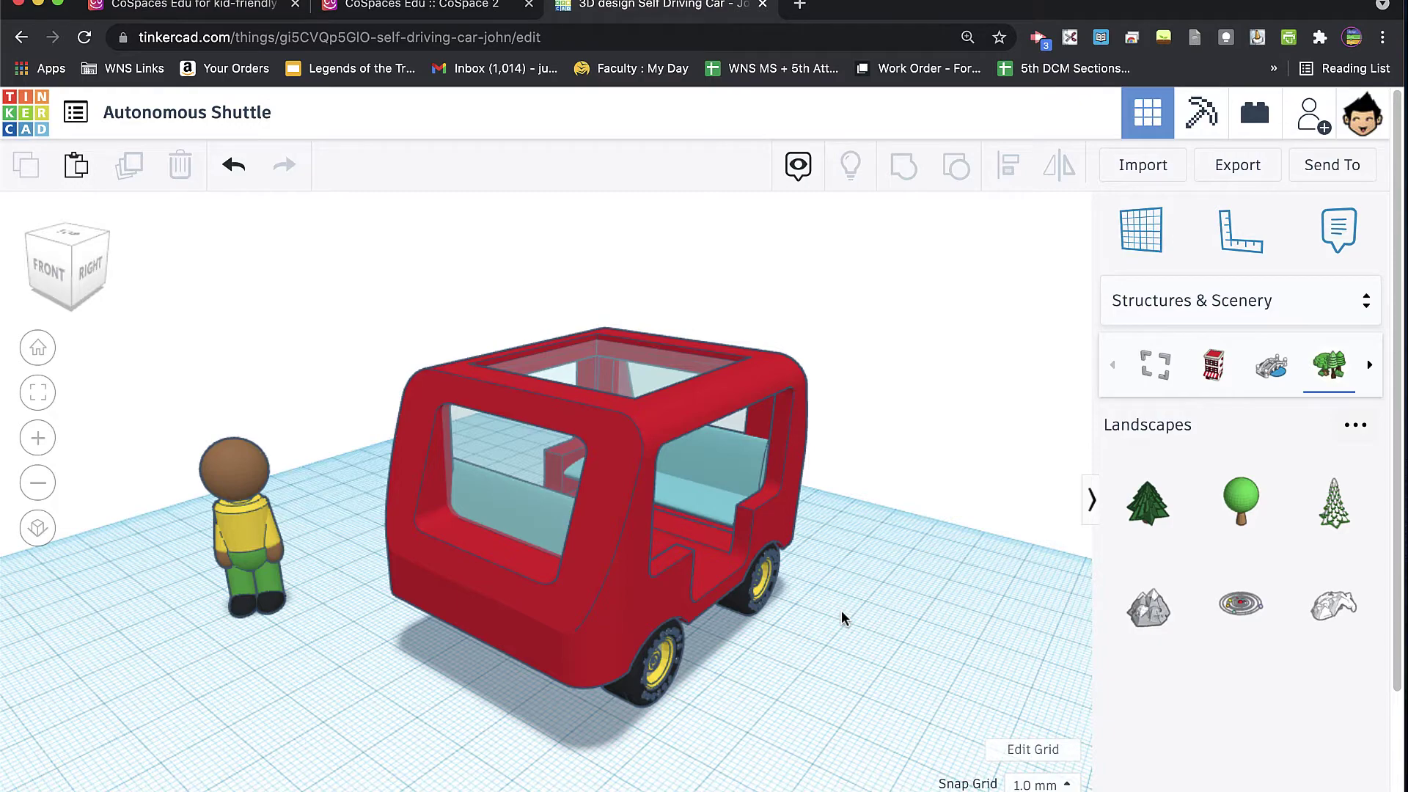
Orbit the view and box-select all 13 shapes of the red Autonomous Shuttle.
mouse_move(833, 638)
right_mouse_down()
mouse_move(814, 644)
mouse_move(829, 627)
right_mouse_up()
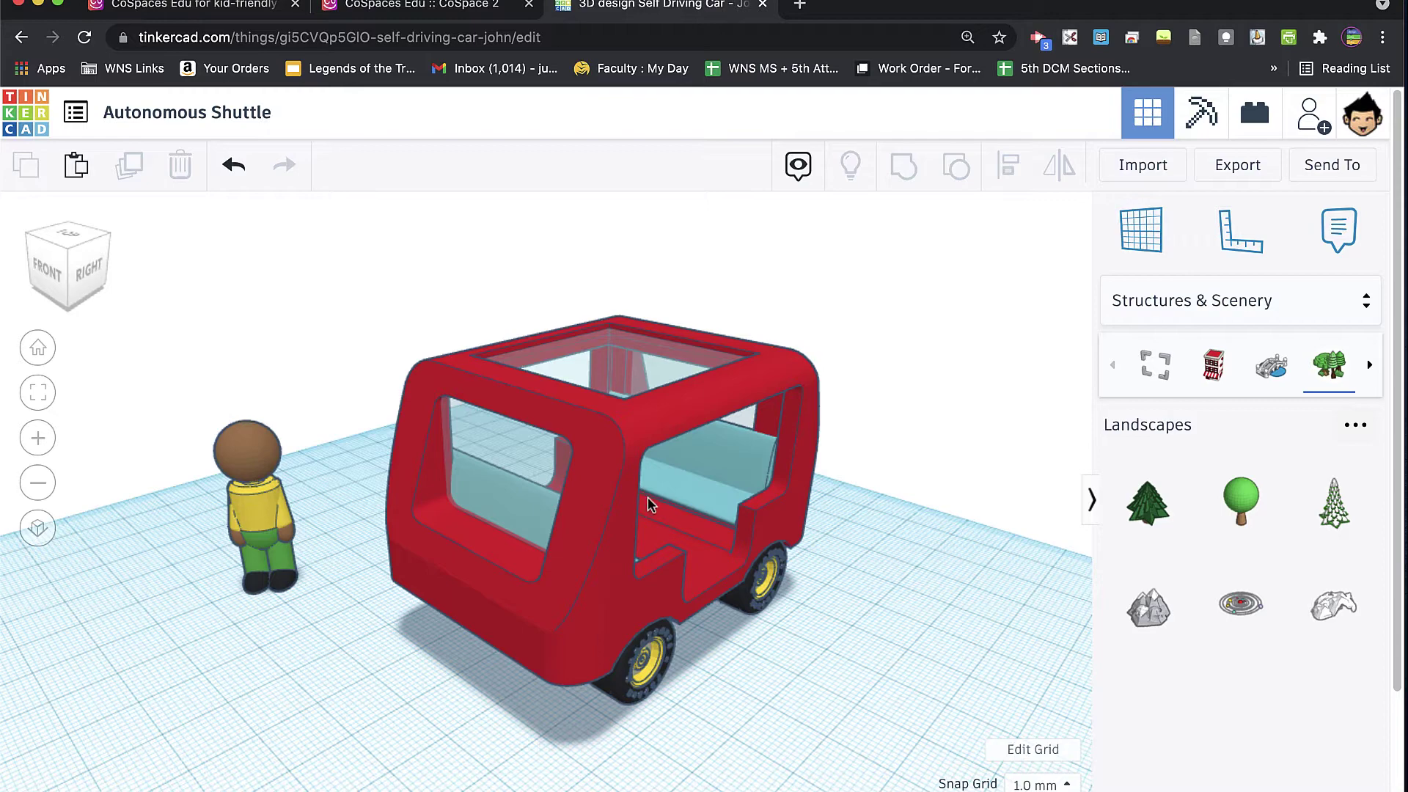
mouse_move(371, 280)
left_mouse_down()
mouse_move(805, 572)
mouse_move(906, 732)
left_mouse_up()
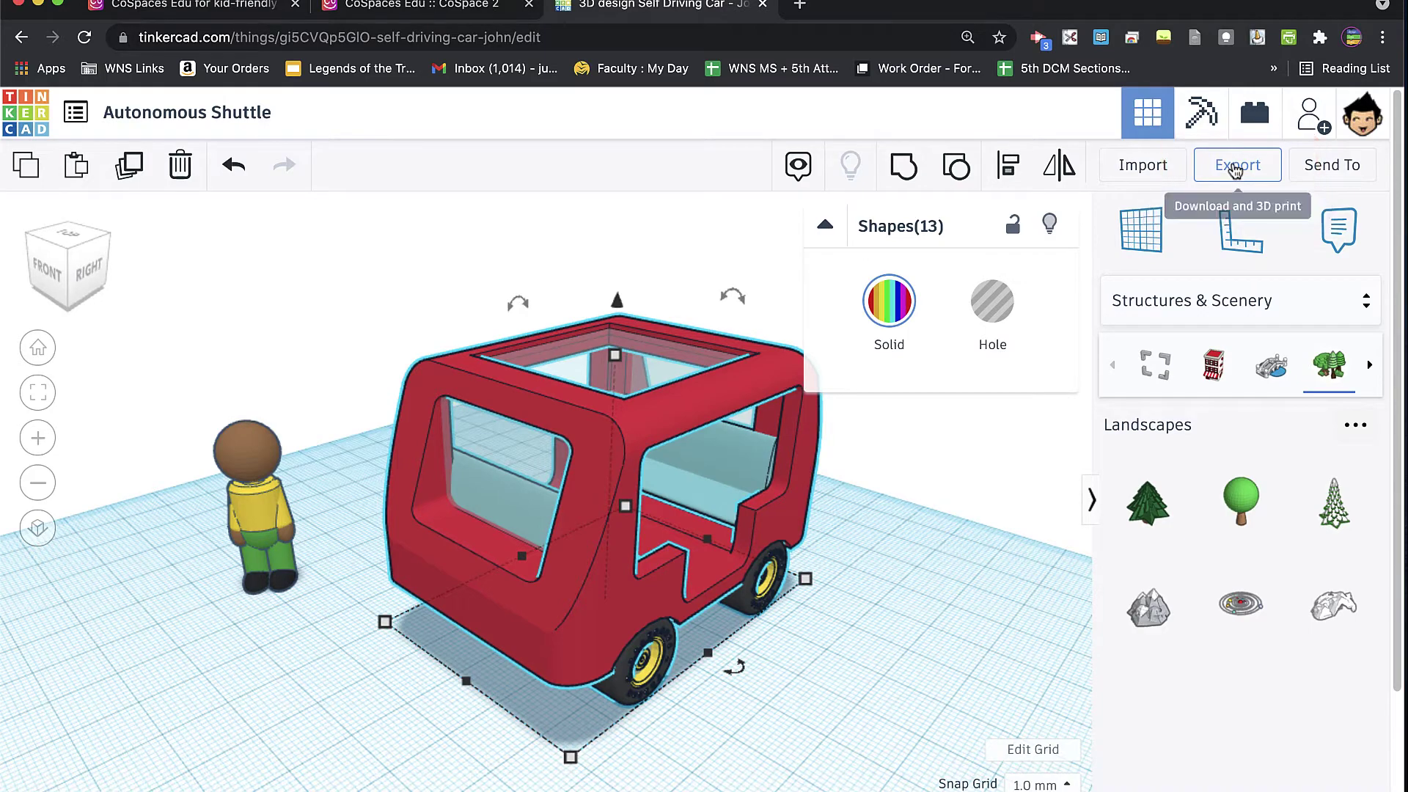
Export the shuttle as .STL and as .OBJ, then go to the CoSpaces Edu tab.
left_click(1237, 167)
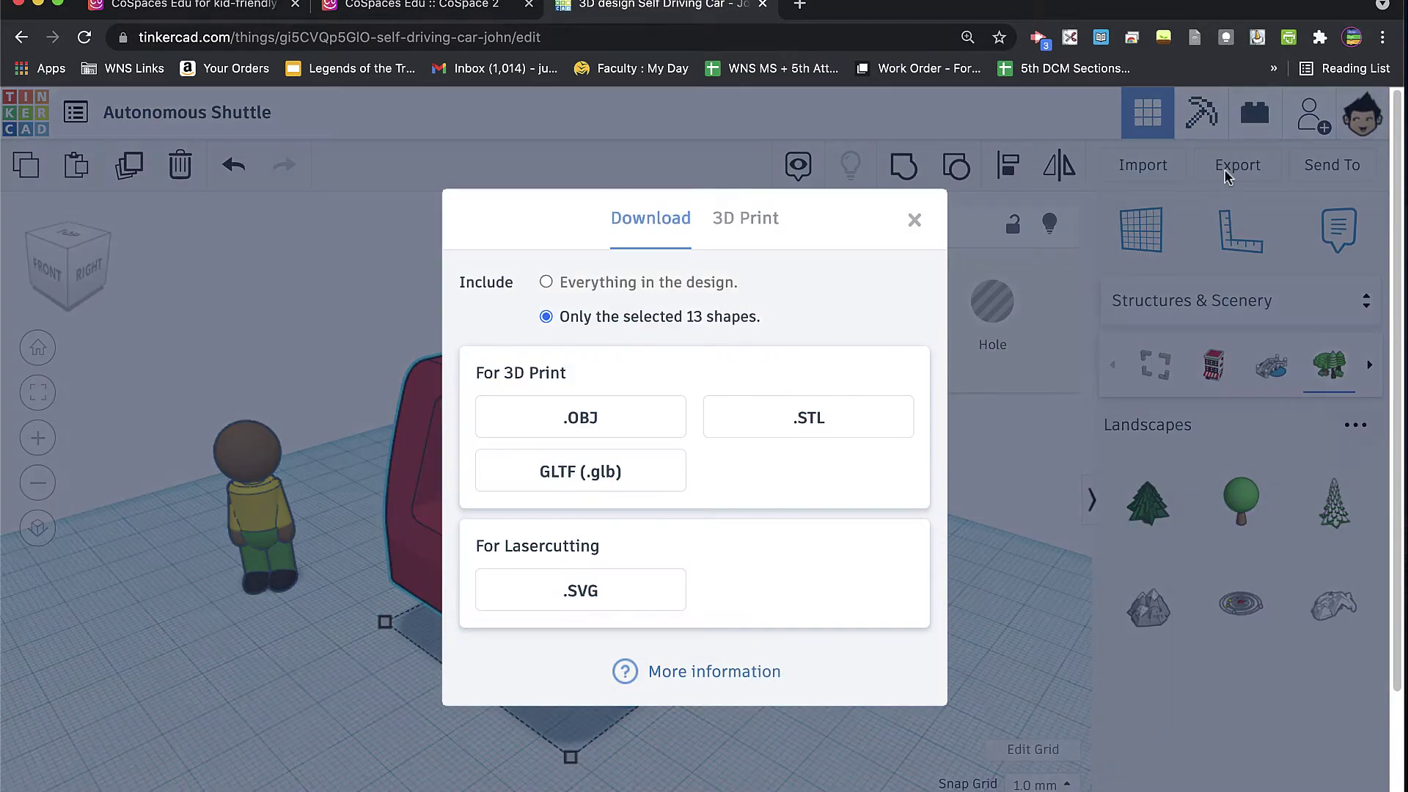
left_click(807, 418)
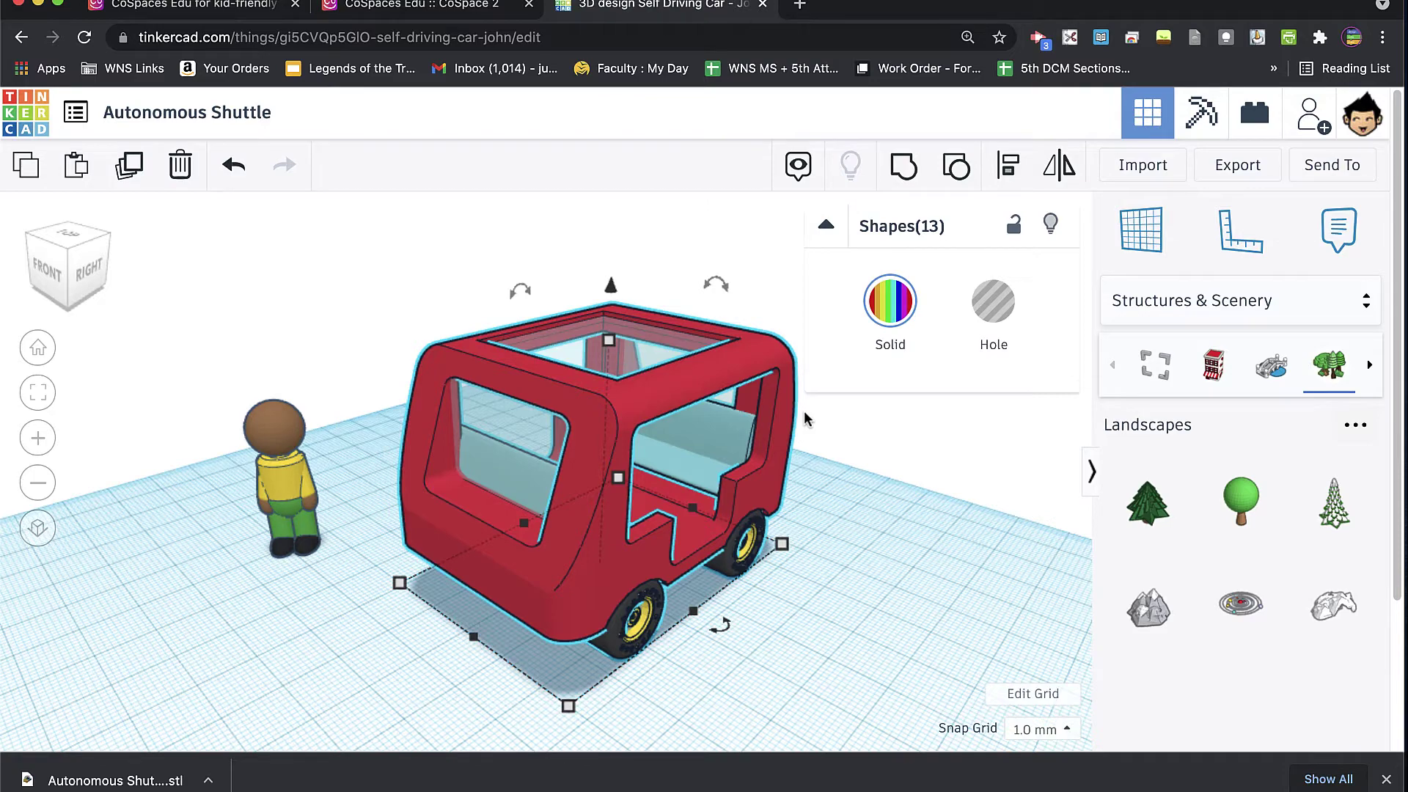
left_click(1239, 166)
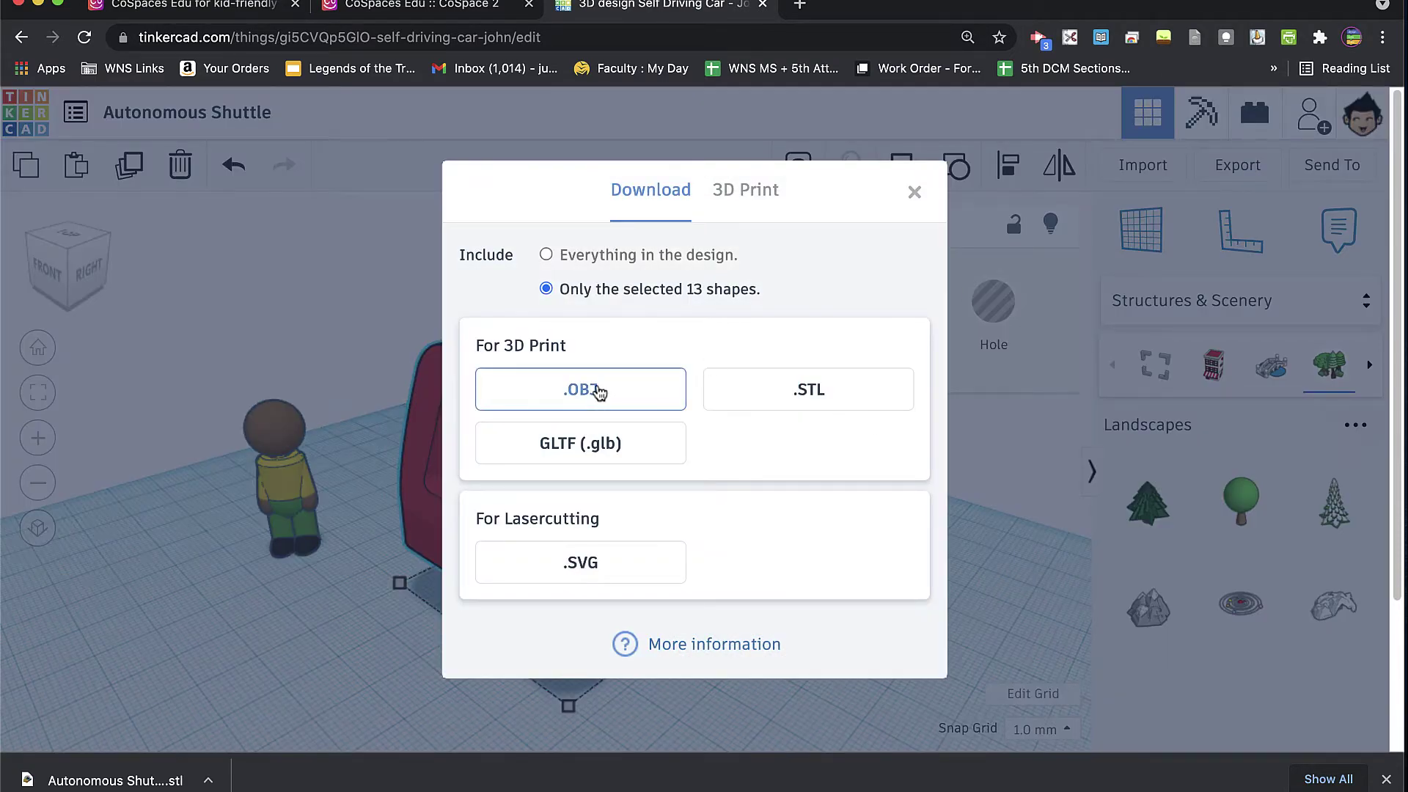
left_click(597, 393)
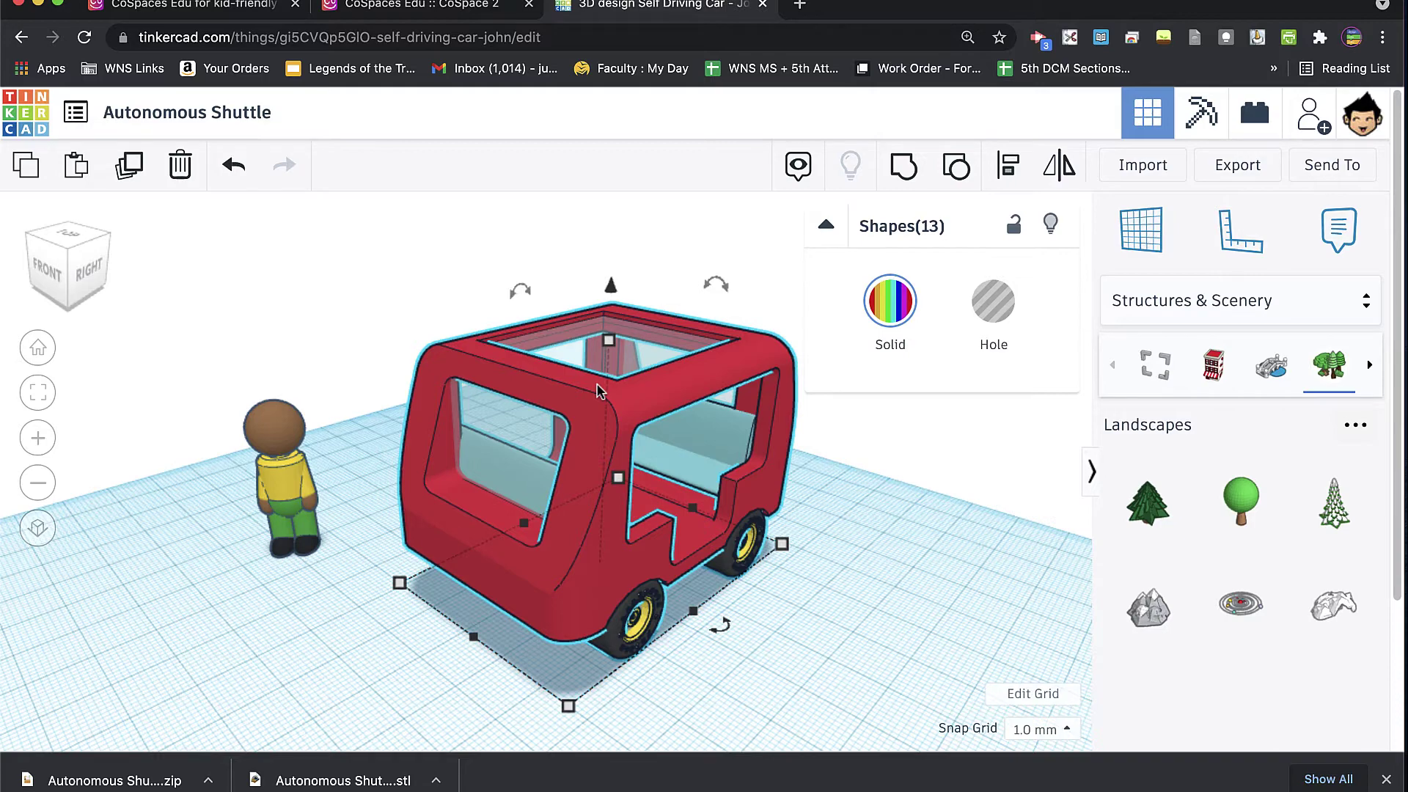
left_click(425, 9)
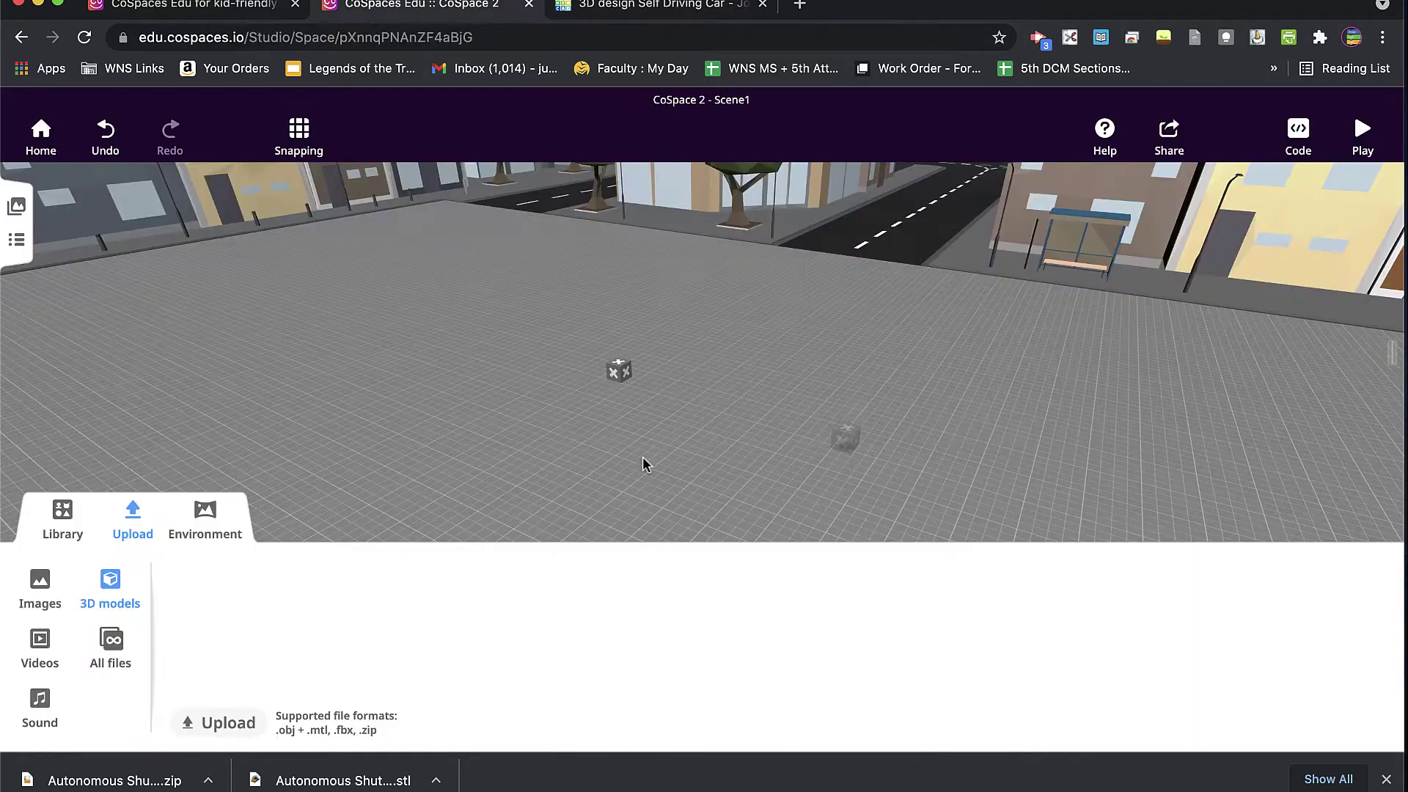
Upload Autonomous Shuttle.stl through the 3D models upload panel.
left_click(134, 511)
left_click(134, 729)
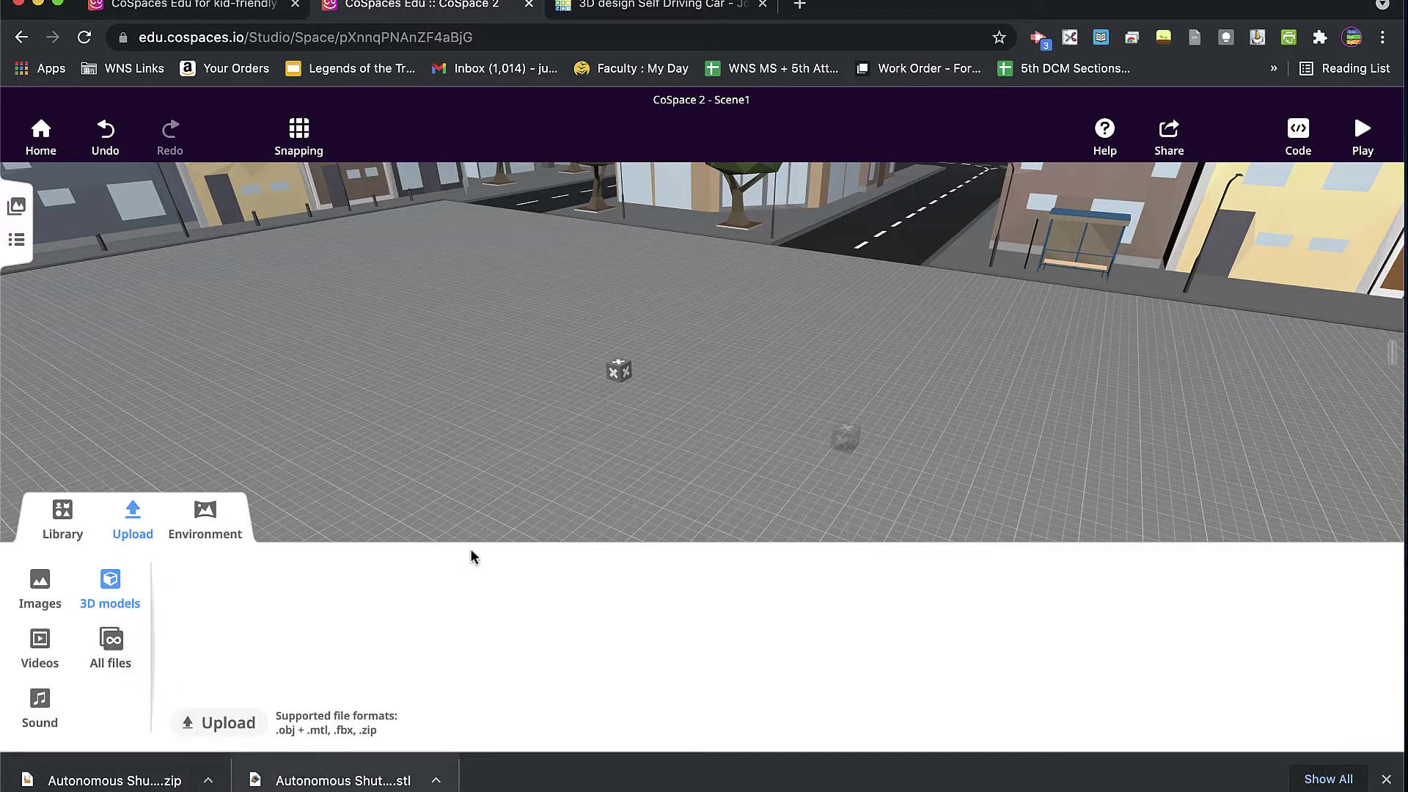
left_click(217, 725)
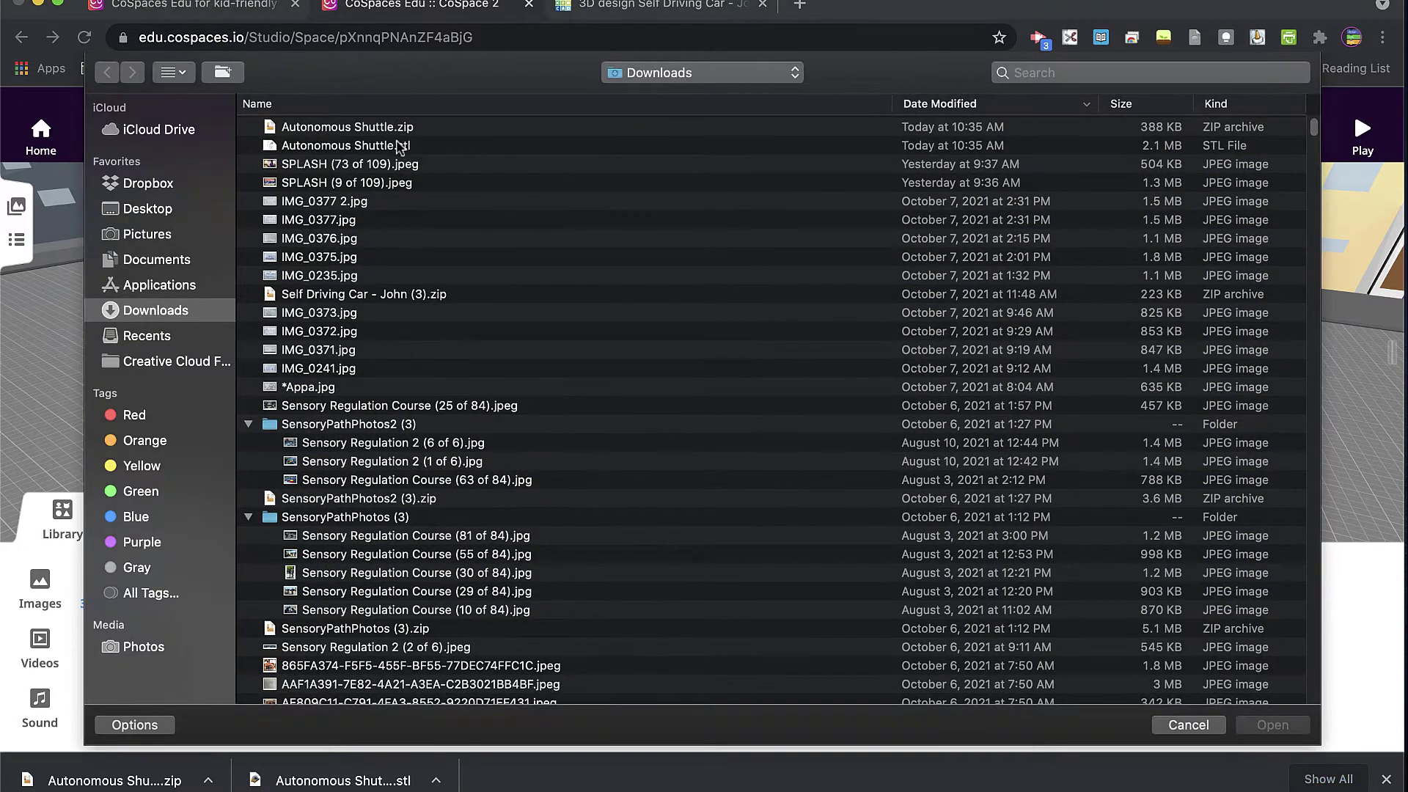
left_click(399, 146)
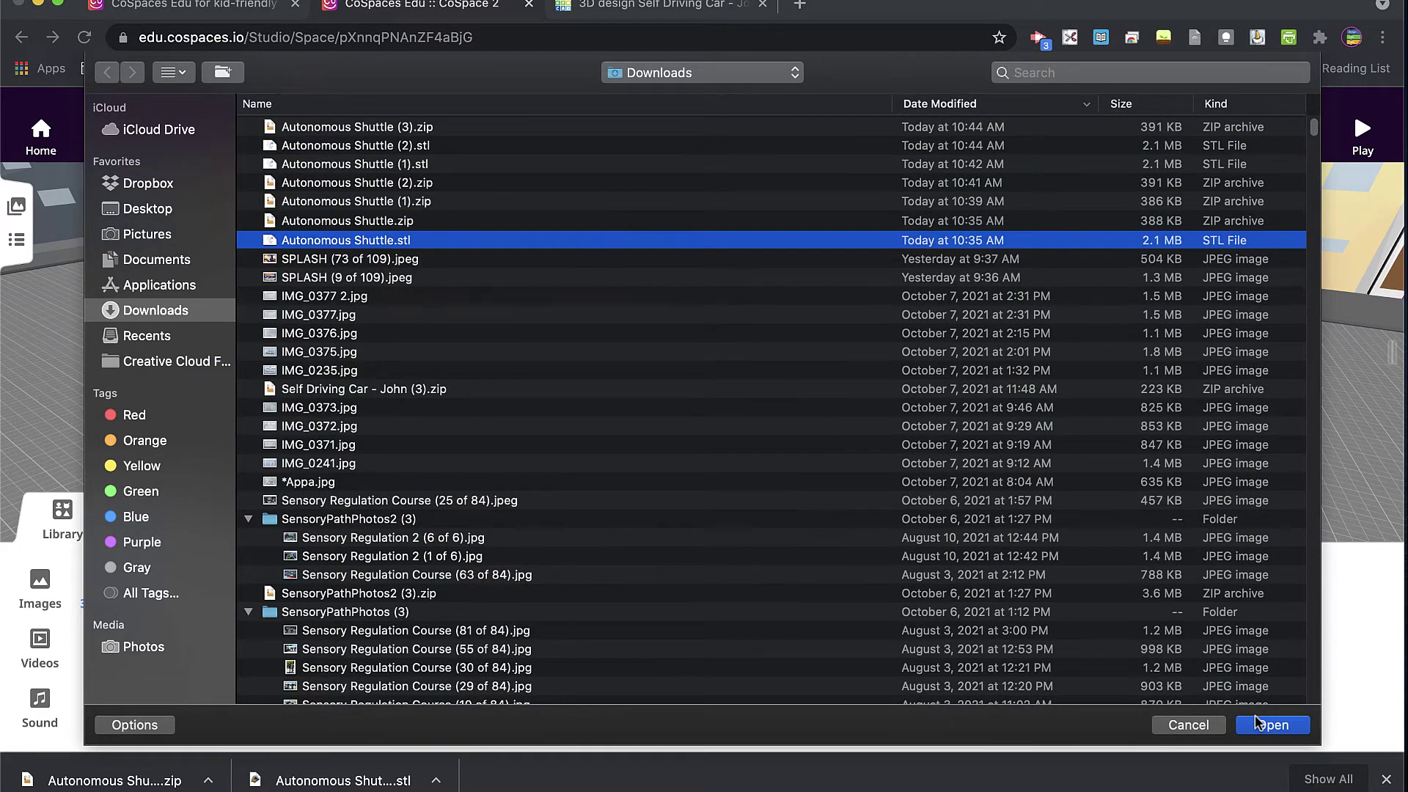
left_click(1271, 725)
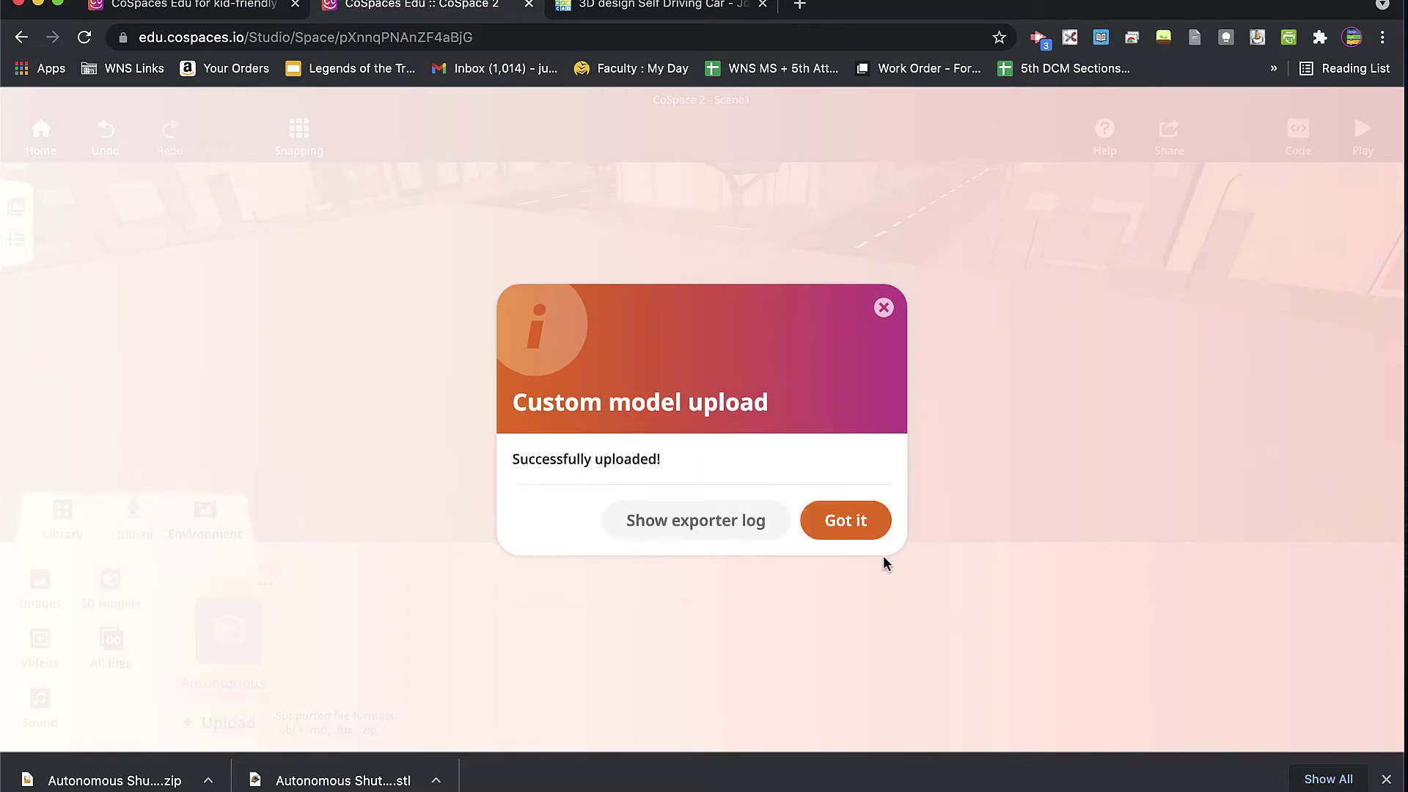
Place the uploaded white shuttle model into the CoSpace 2 city scene.
left_click(843, 522)
left_click_drag(213, 638, 651, 352)
left_click_drag(808, 508, 782, 478)
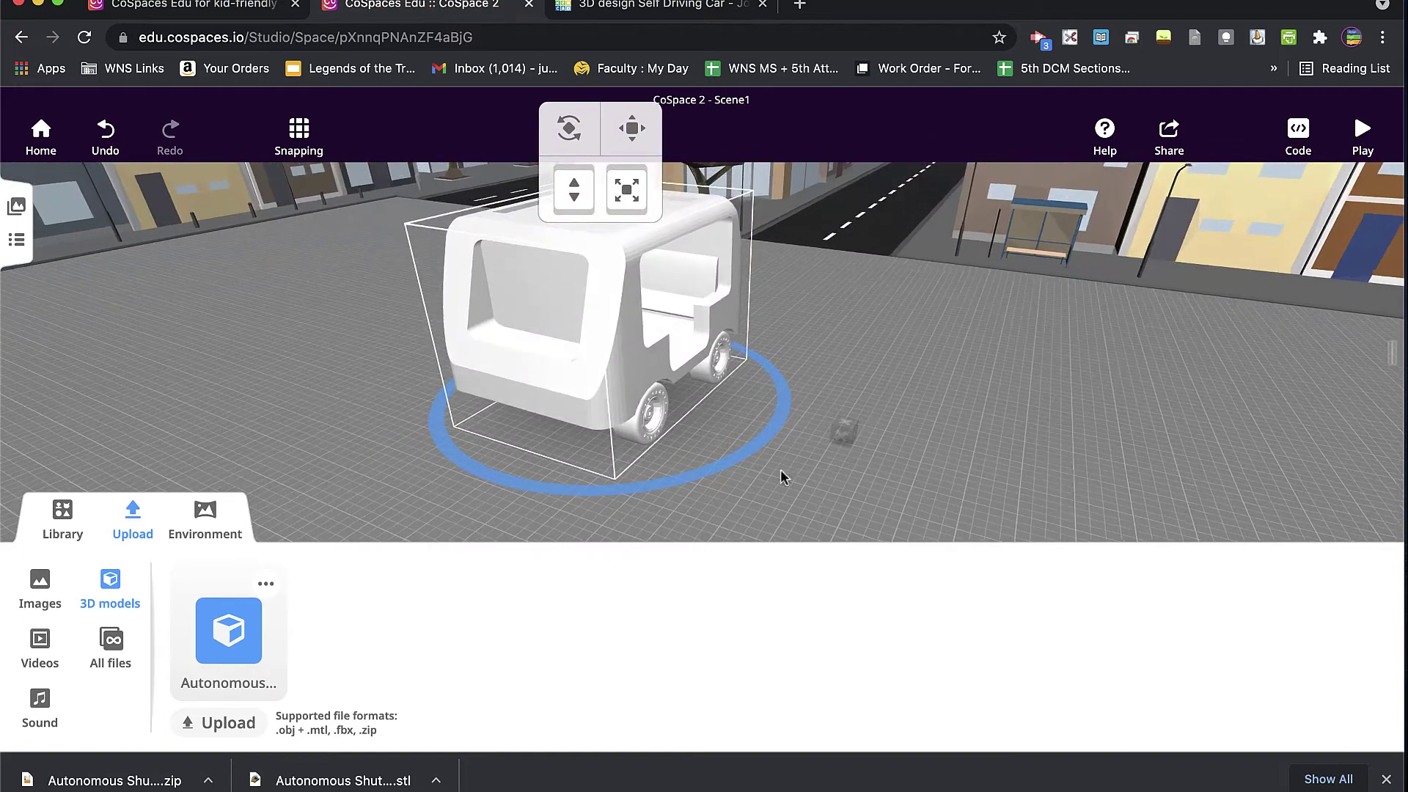
left_click(677, 6)
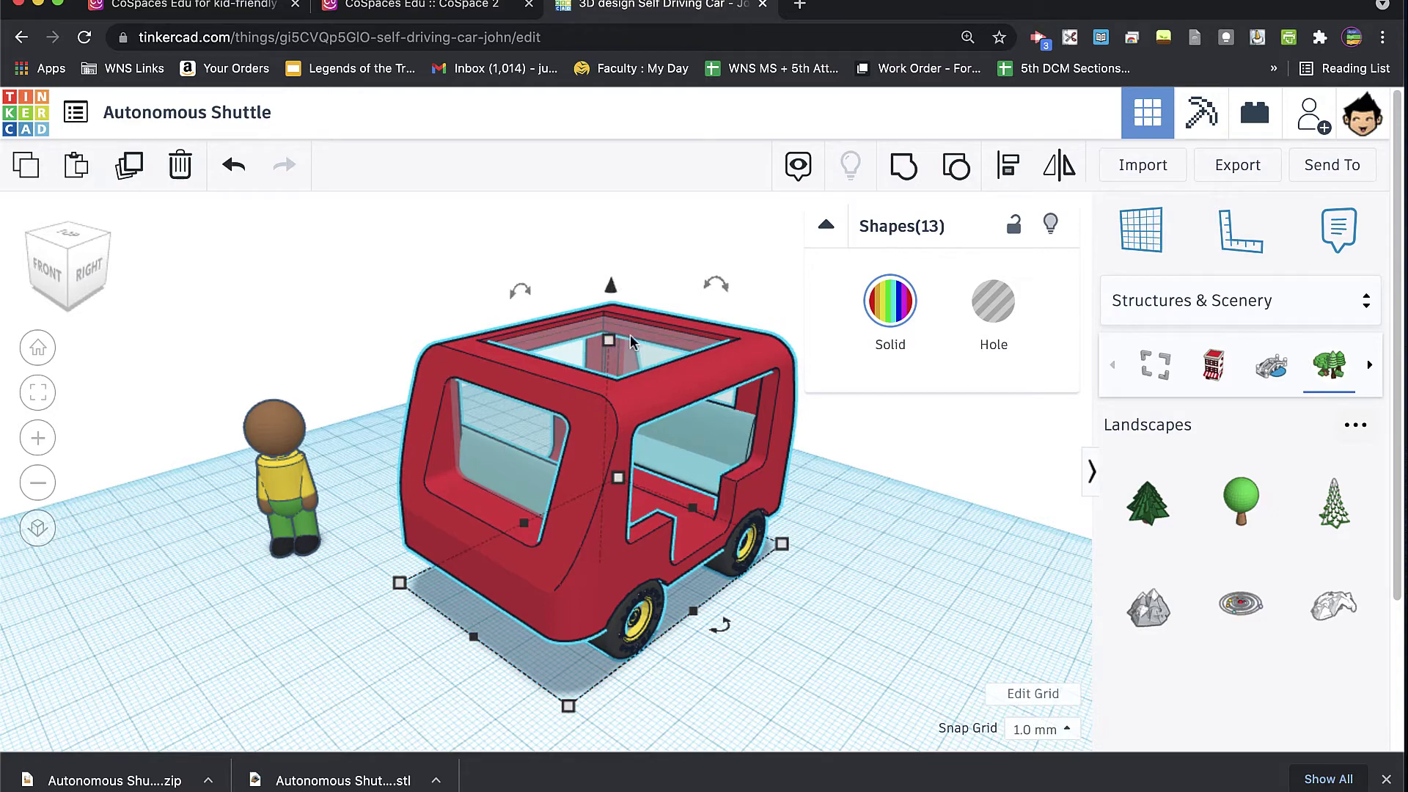
left_click(622, 352)
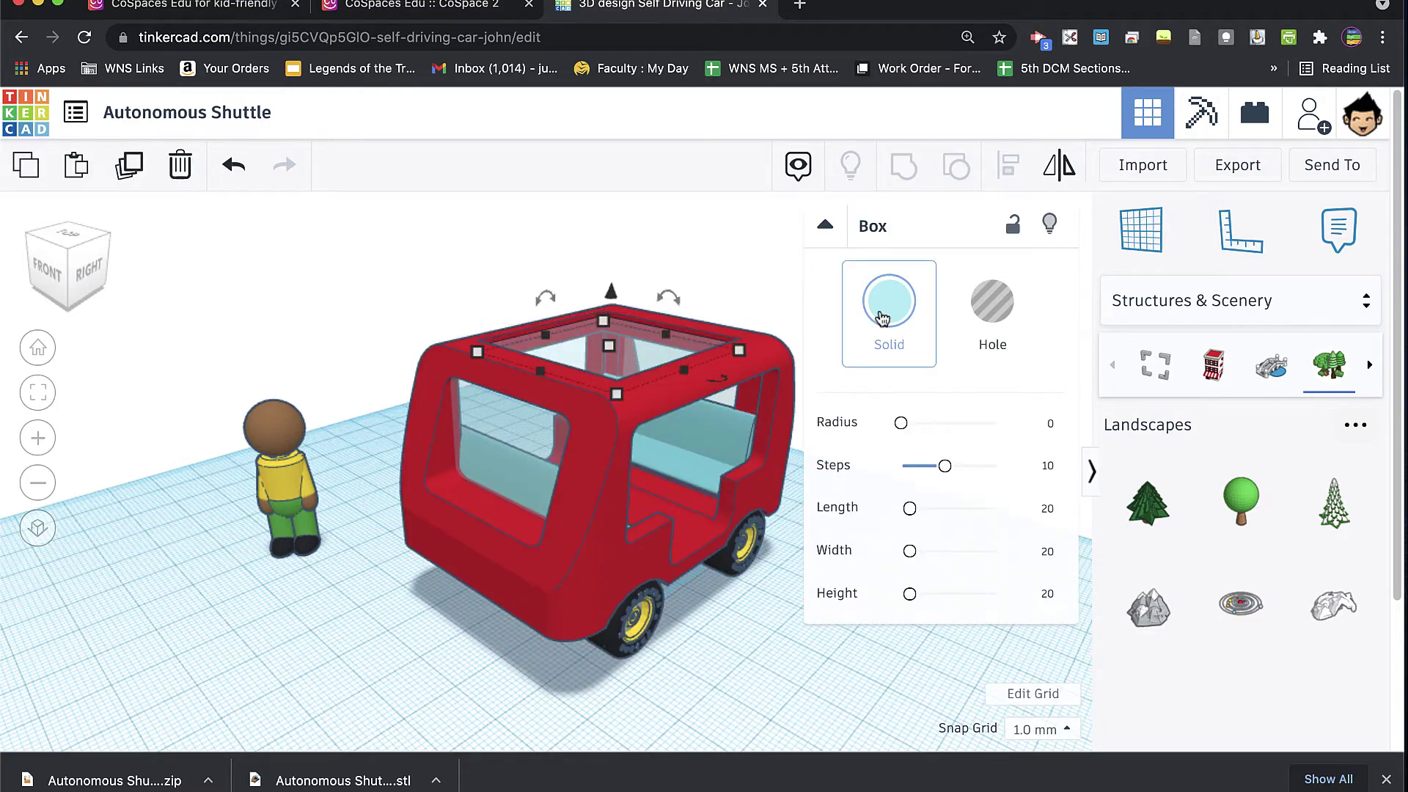
left_click(889, 302)
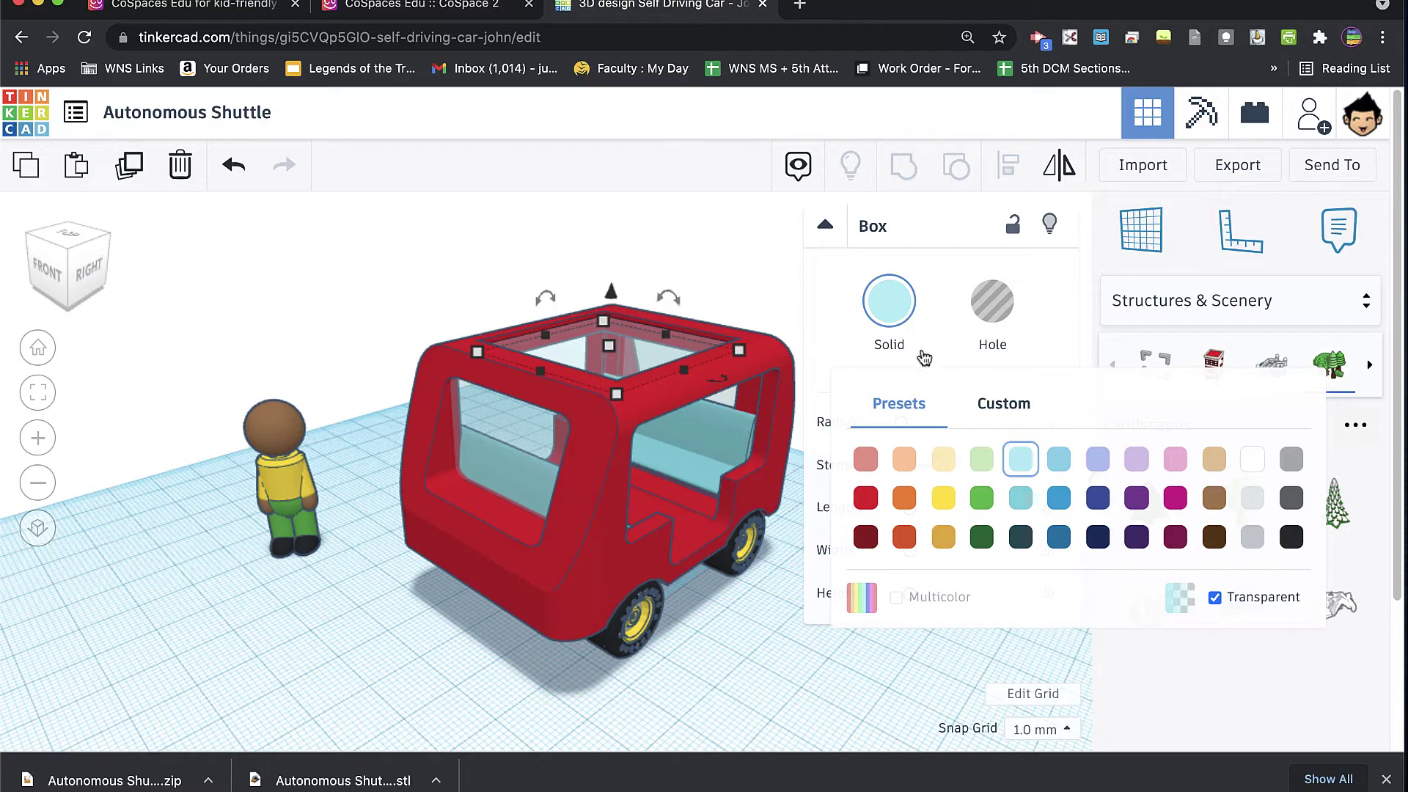
left_click(730, 278)
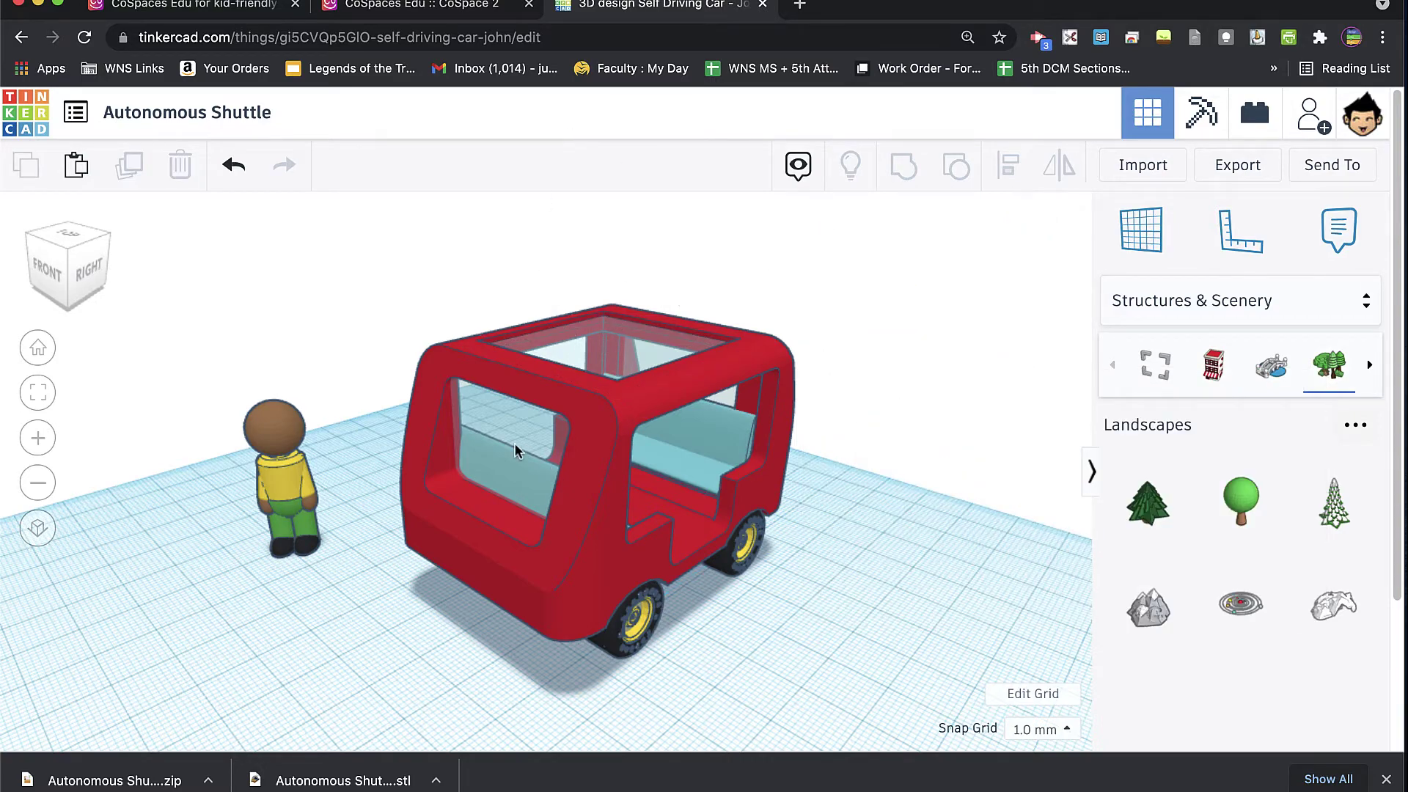
left_click(455, 9)
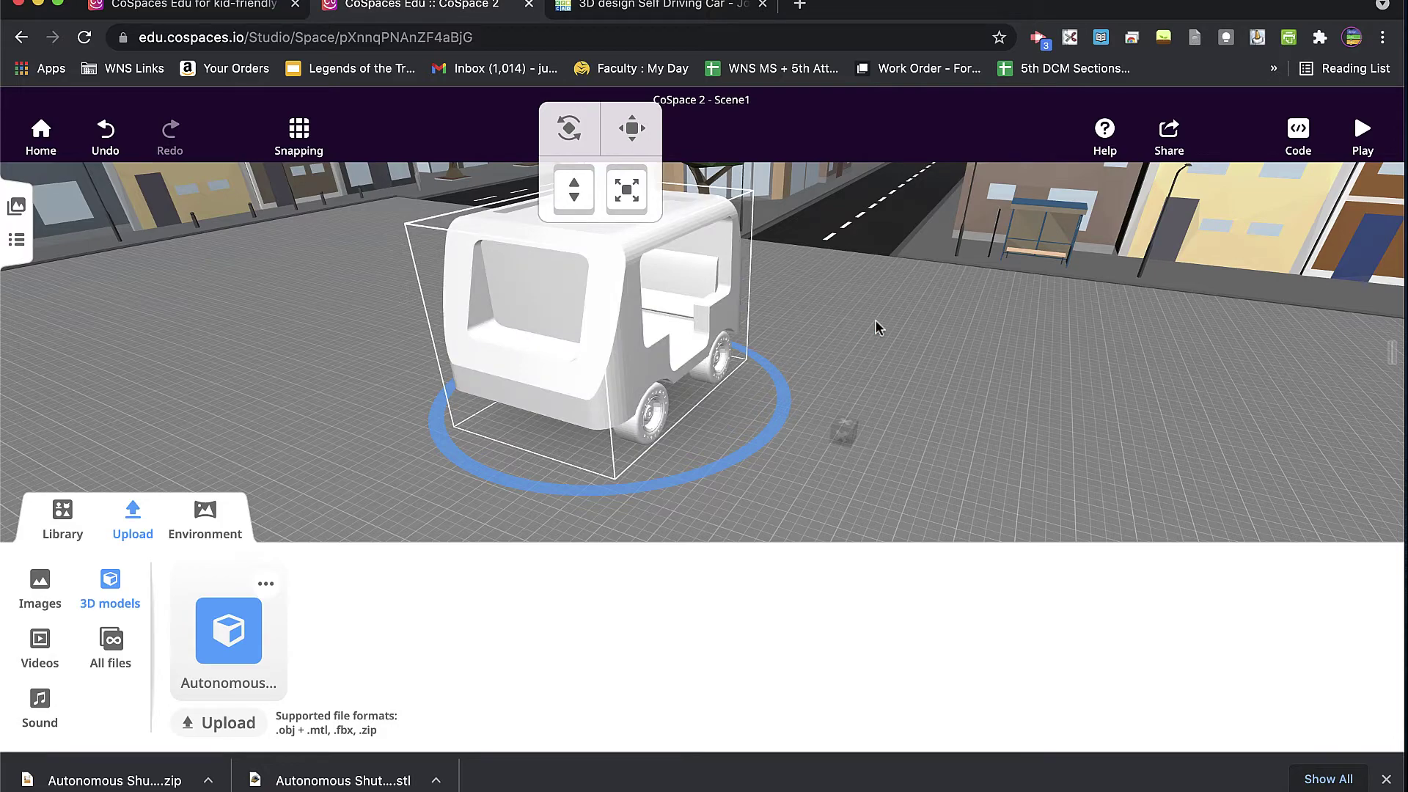
Upload Autonomous Shuttle (3).zip from Downloads so tinker.obj joins the 3D model uploads.
mouse_move(879, 328)
left_mouse_down()
mouse_move(807, 345)
mouse_move(861, 332)
left_mouse_up()
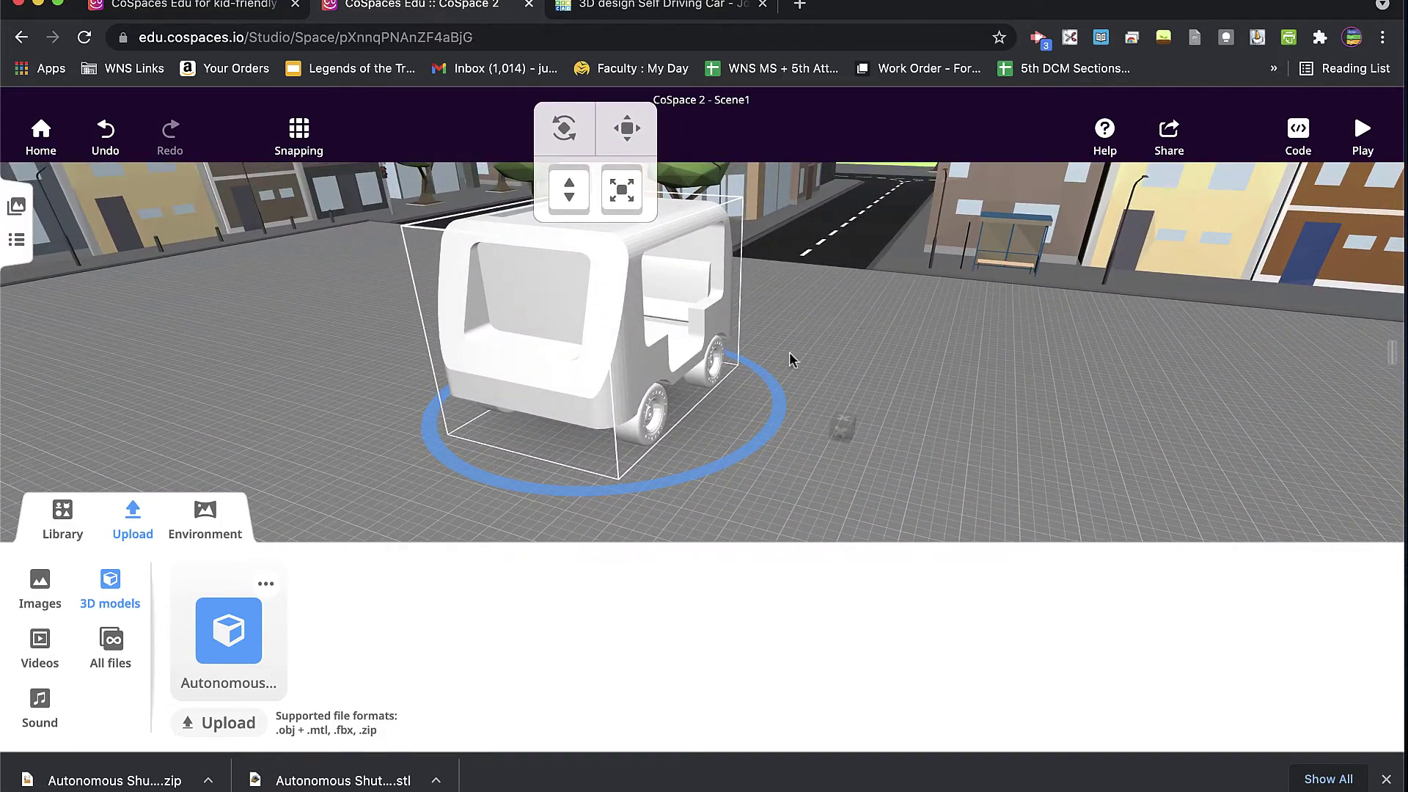
left_click(521, 283)
left_click(219, 724)
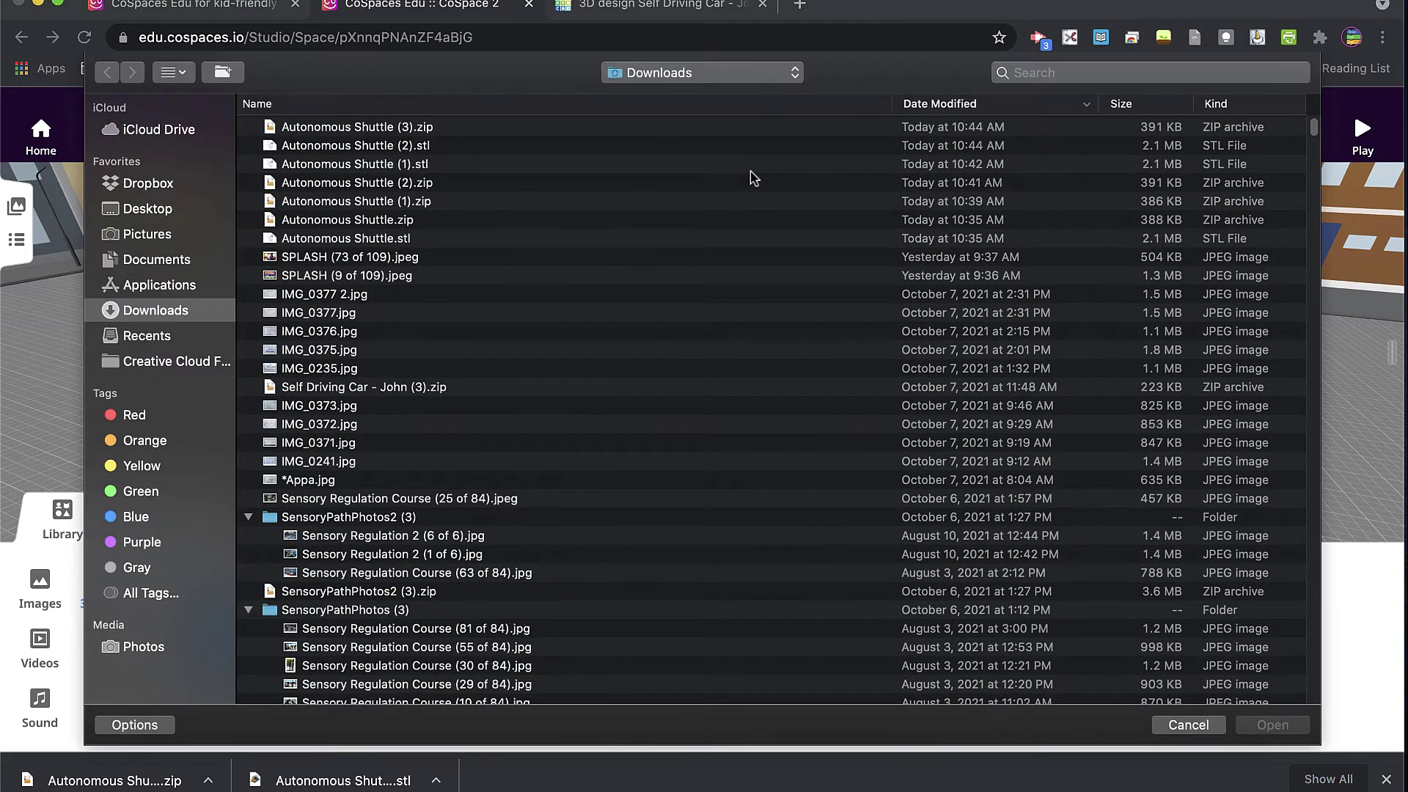
left_click(427, 132)
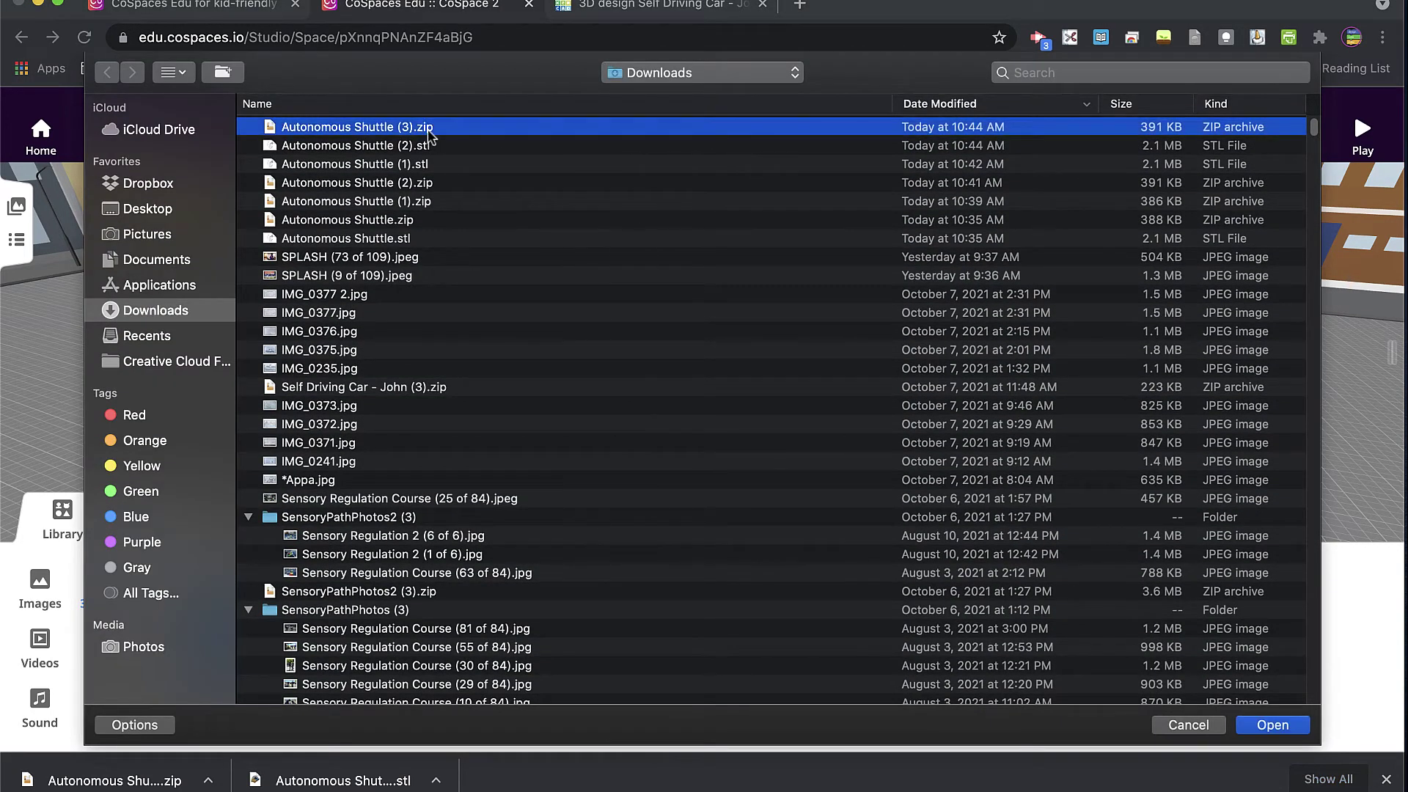
left_click(1270, 726)
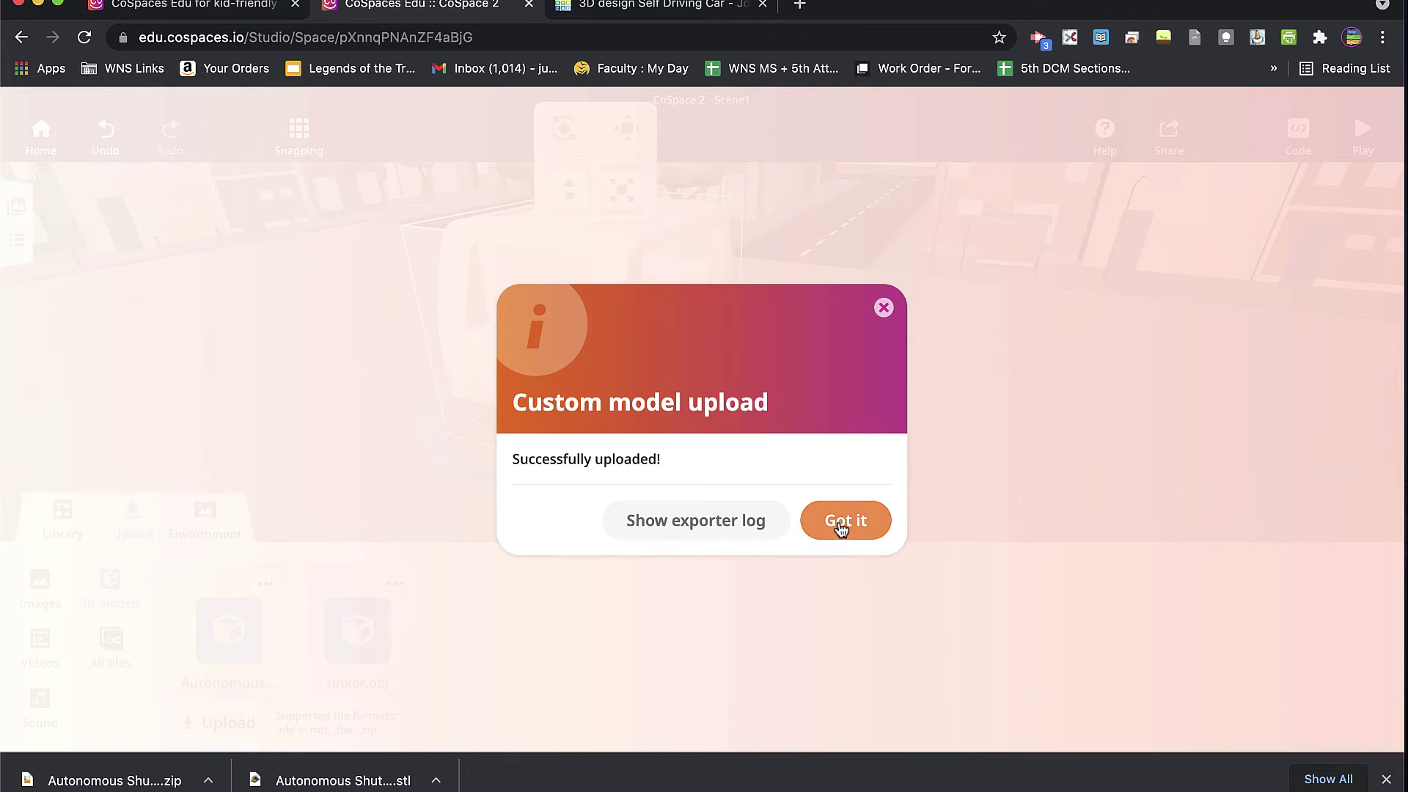
left_click(844, 522)
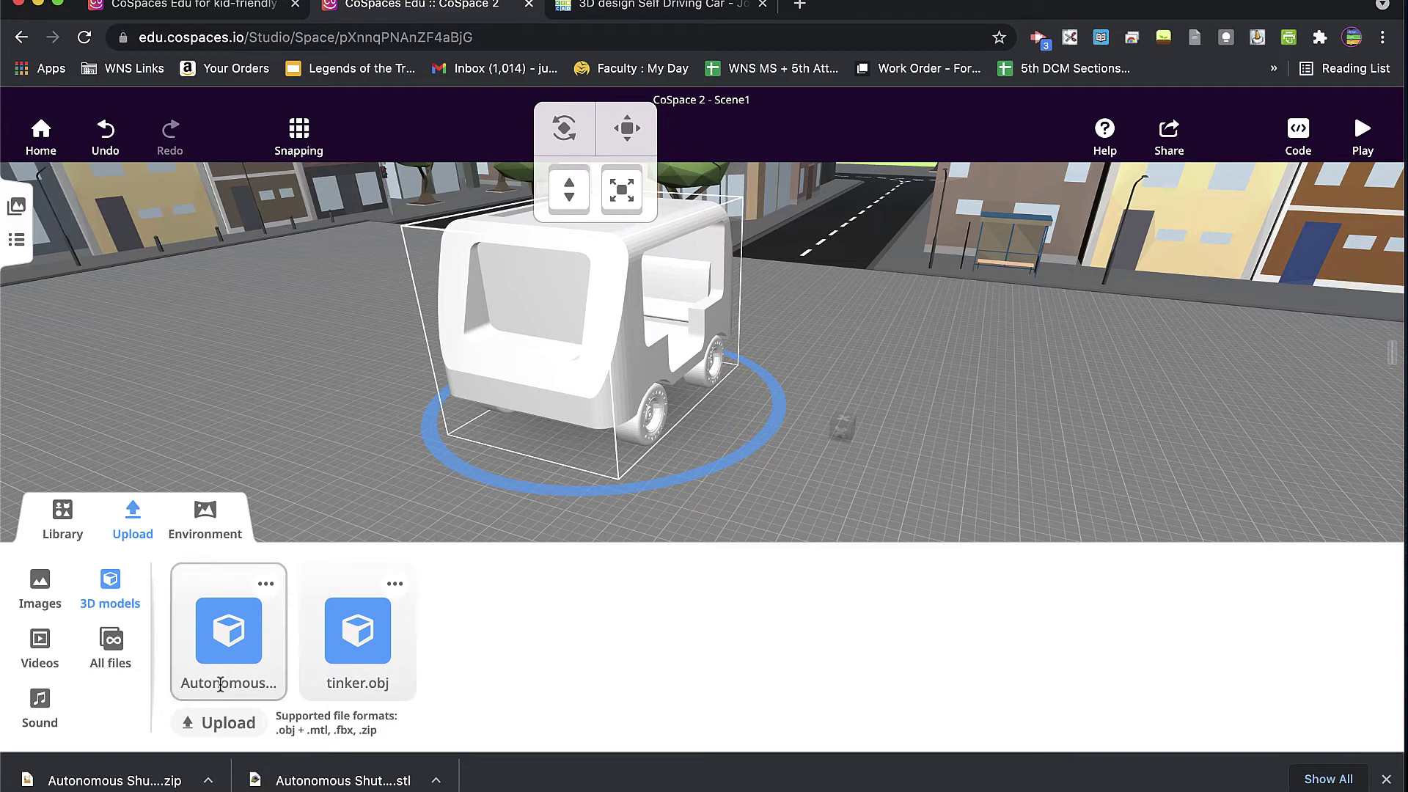
Rename the tinker.obj model card to 'Automous Shuttle'.
double_click(346, 686)
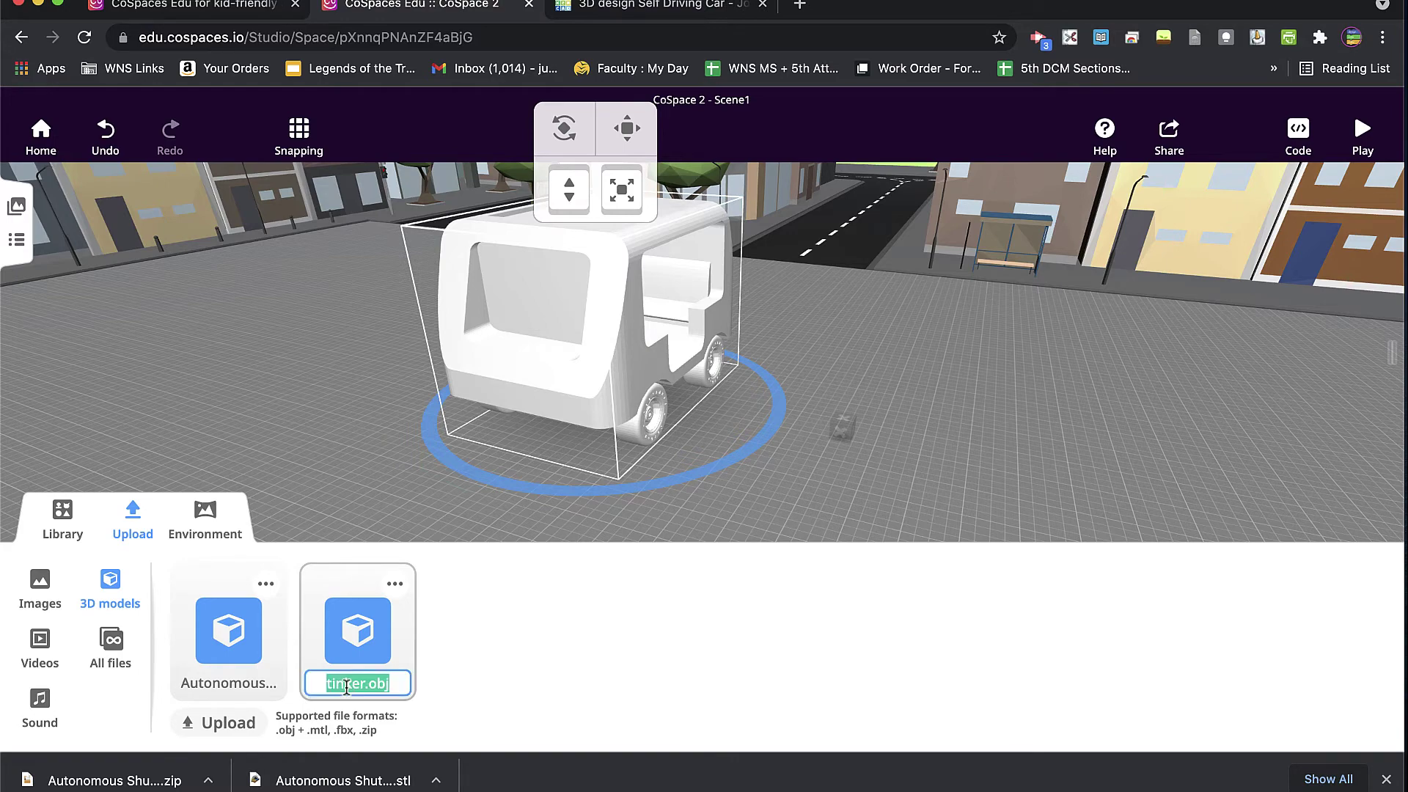
type("Automous")
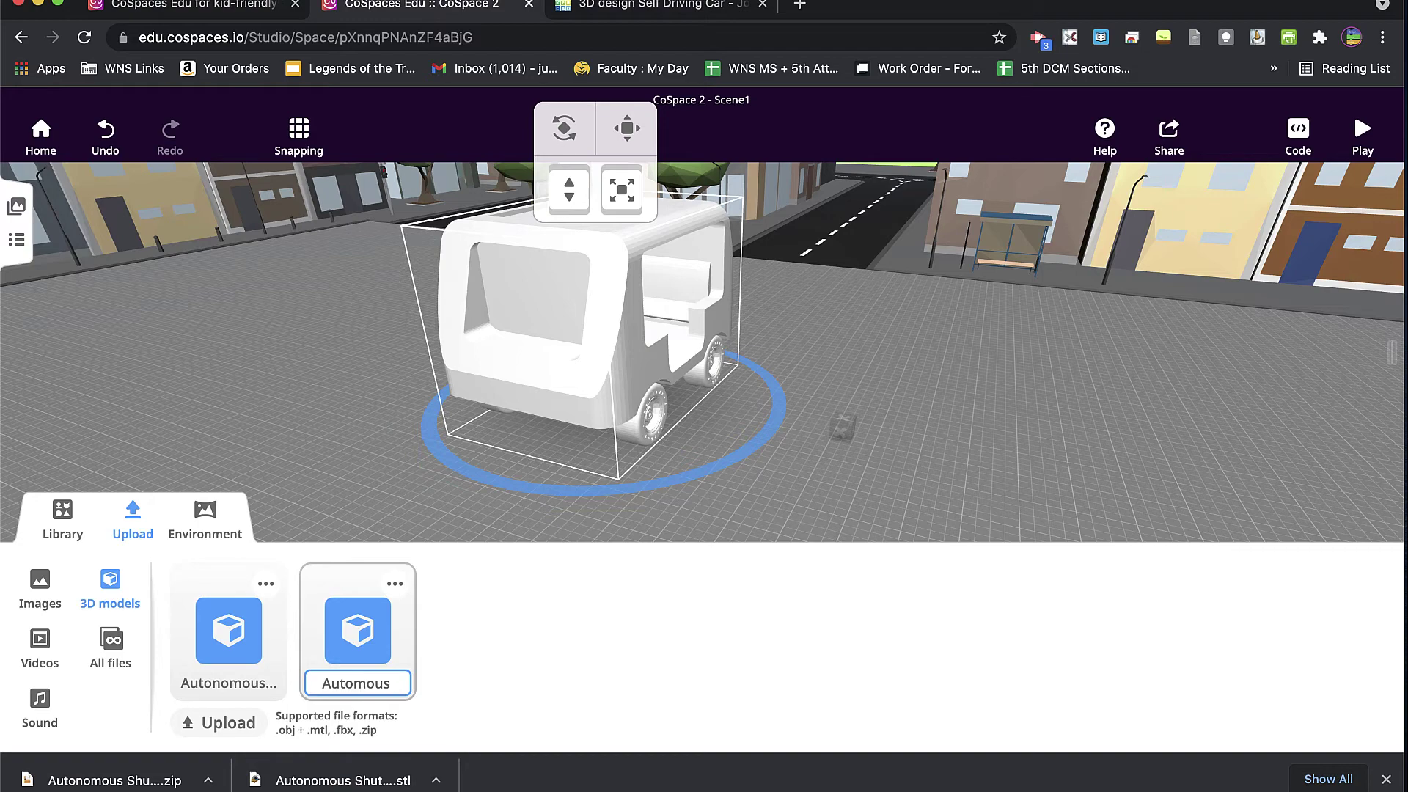
type(" Shuttle")
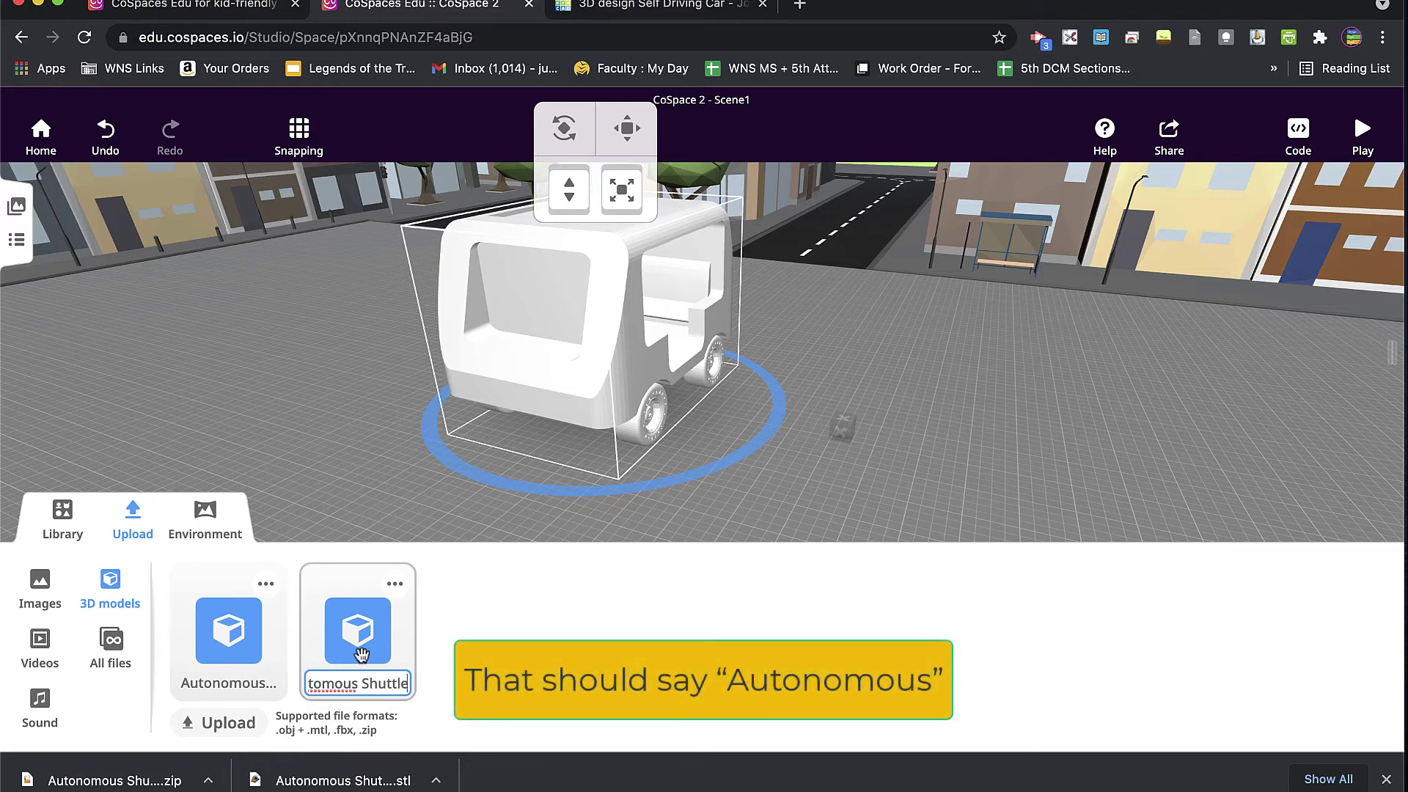
key("Return")
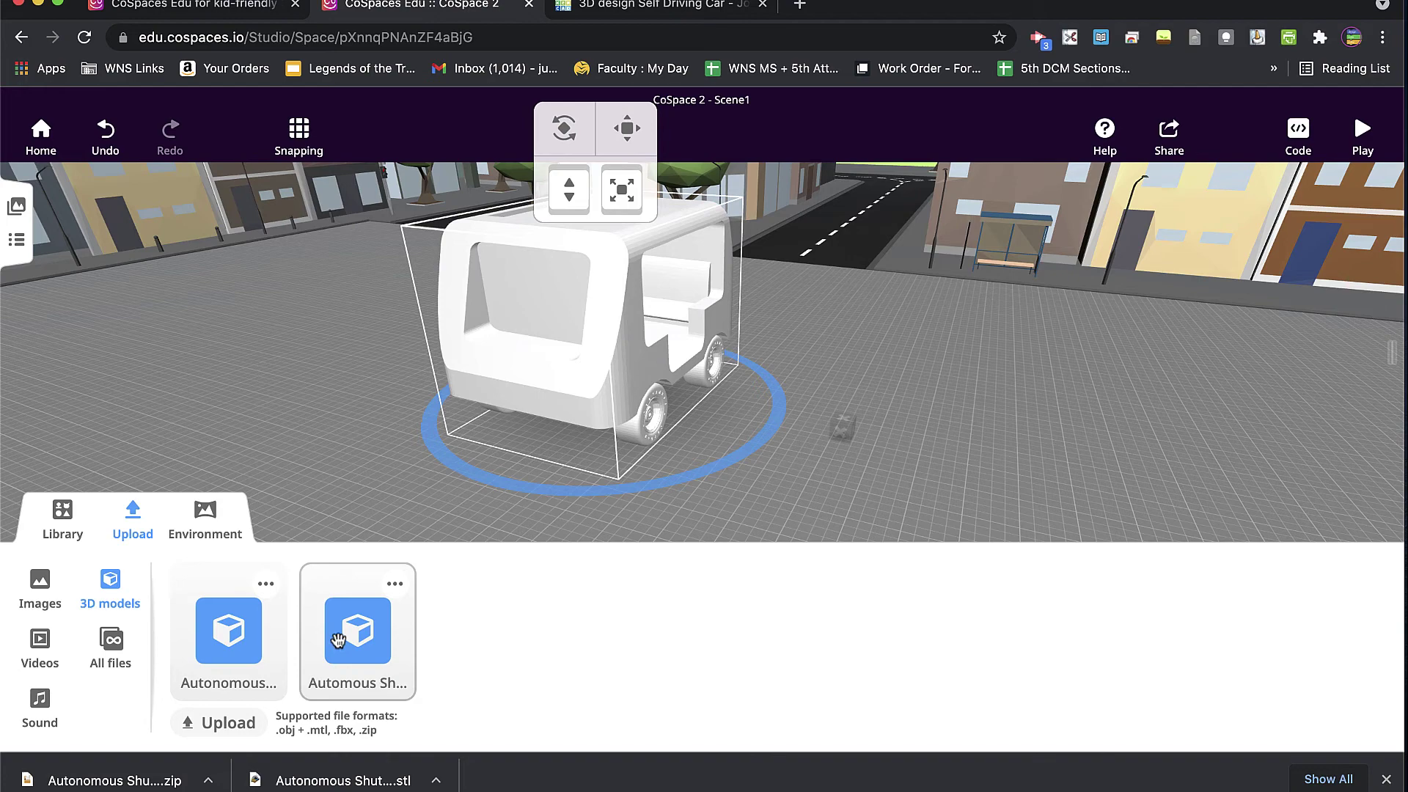
Drop the red shuttle model into the scene and move it beside the white one.
left_click_drag(358, 639, 880, 451)
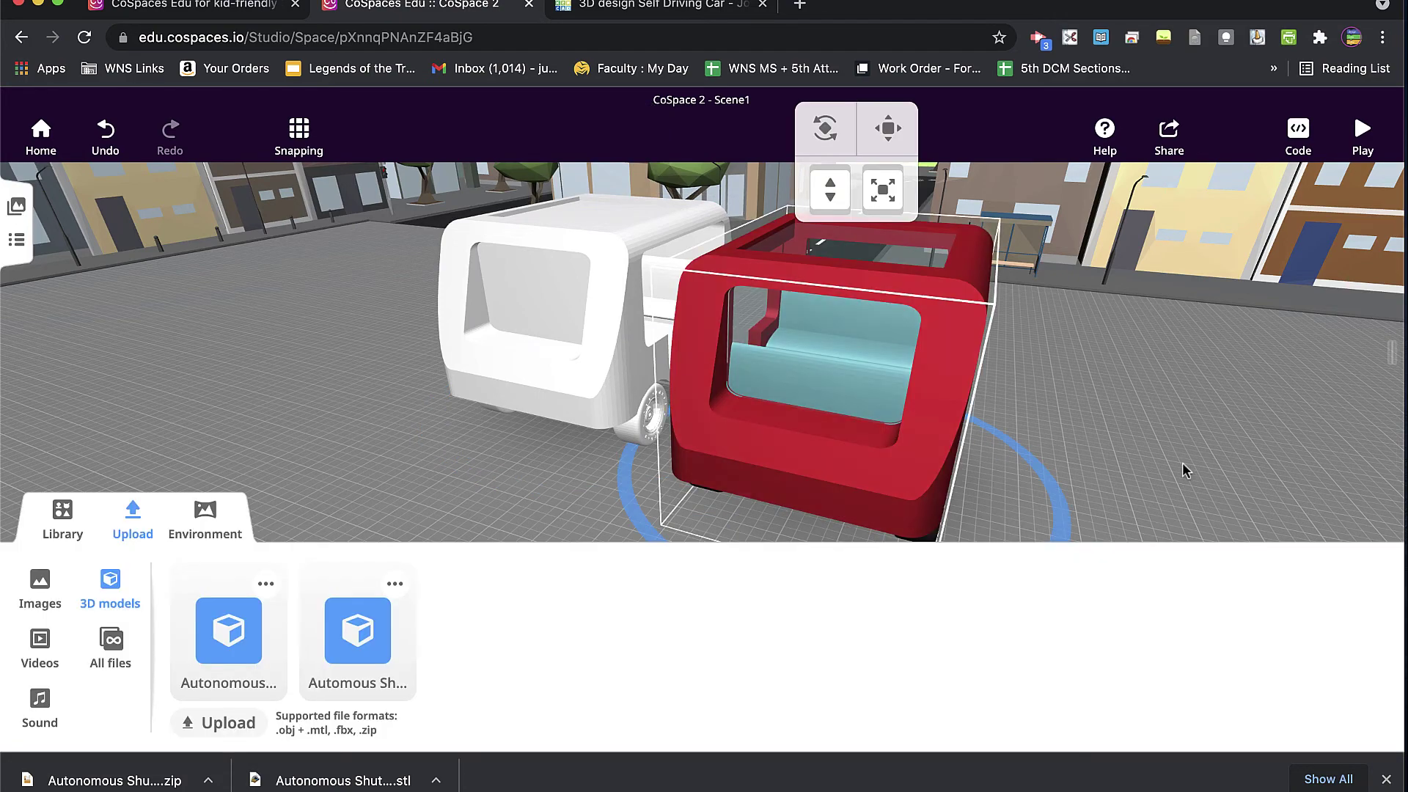
left_click_drag(1146, 465, 872, 432)
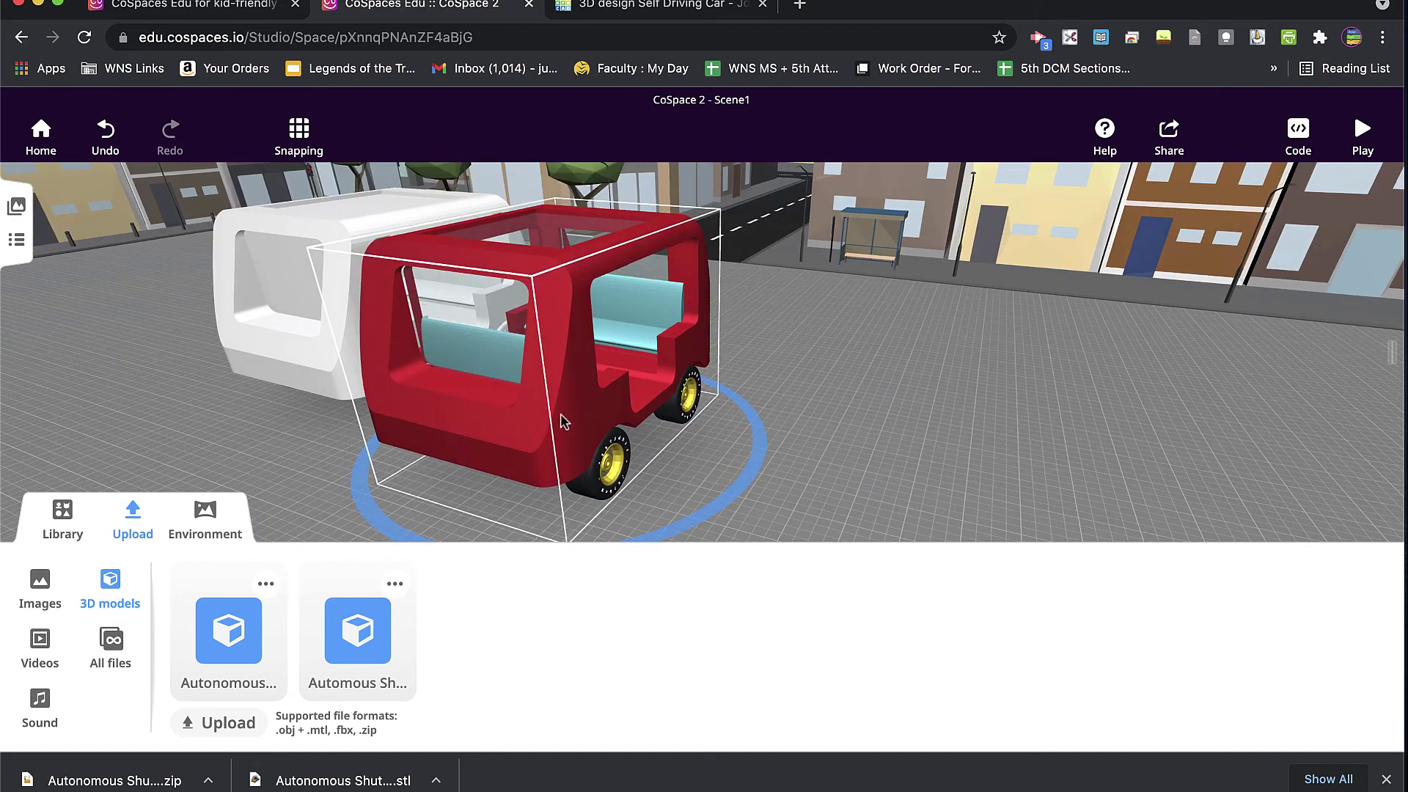
left_click_drag(563, 420, 720, 426)
left_click(687, 234)
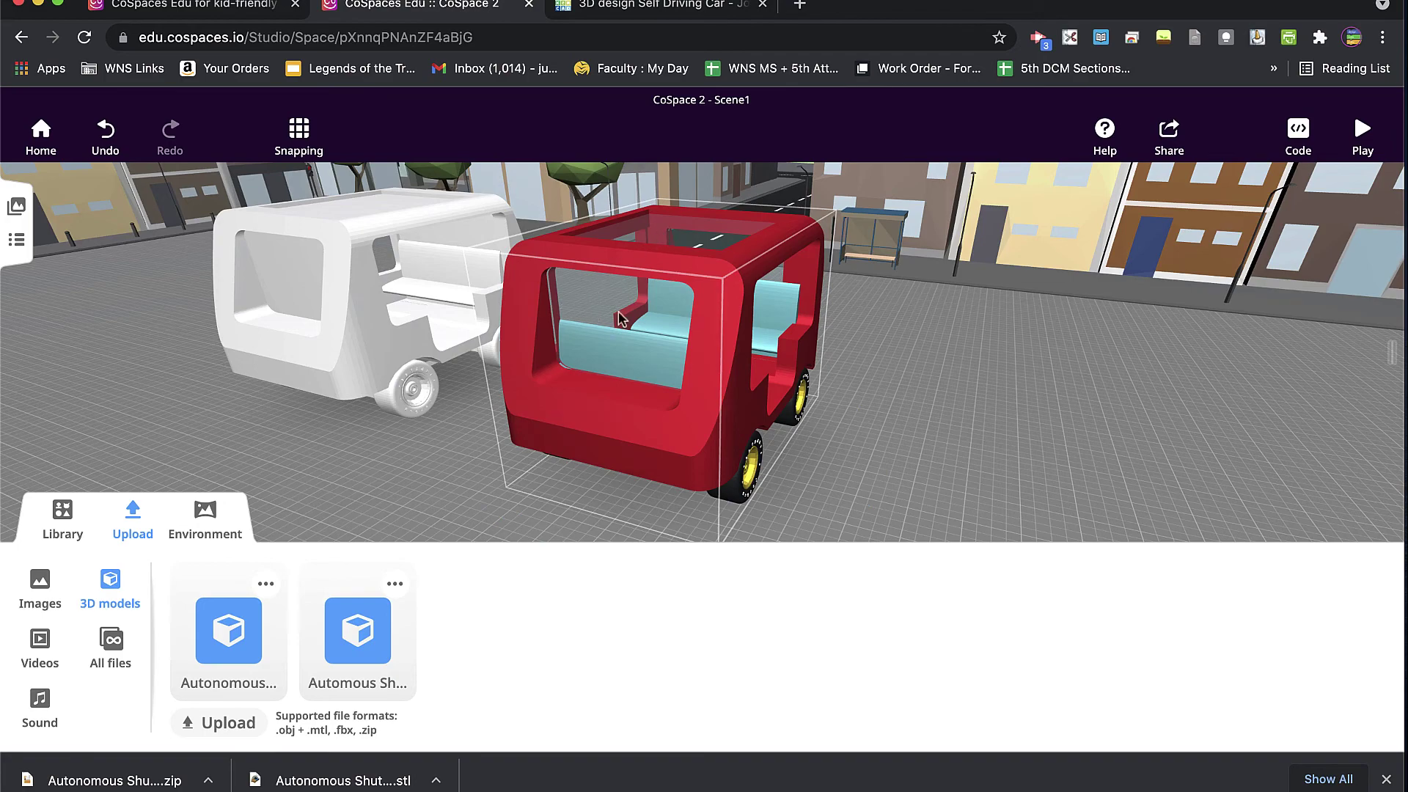
Orbit to view both shuttles, then select the white and red shuttles in turn.
left_click_drag(1001, 431, 971, 452)
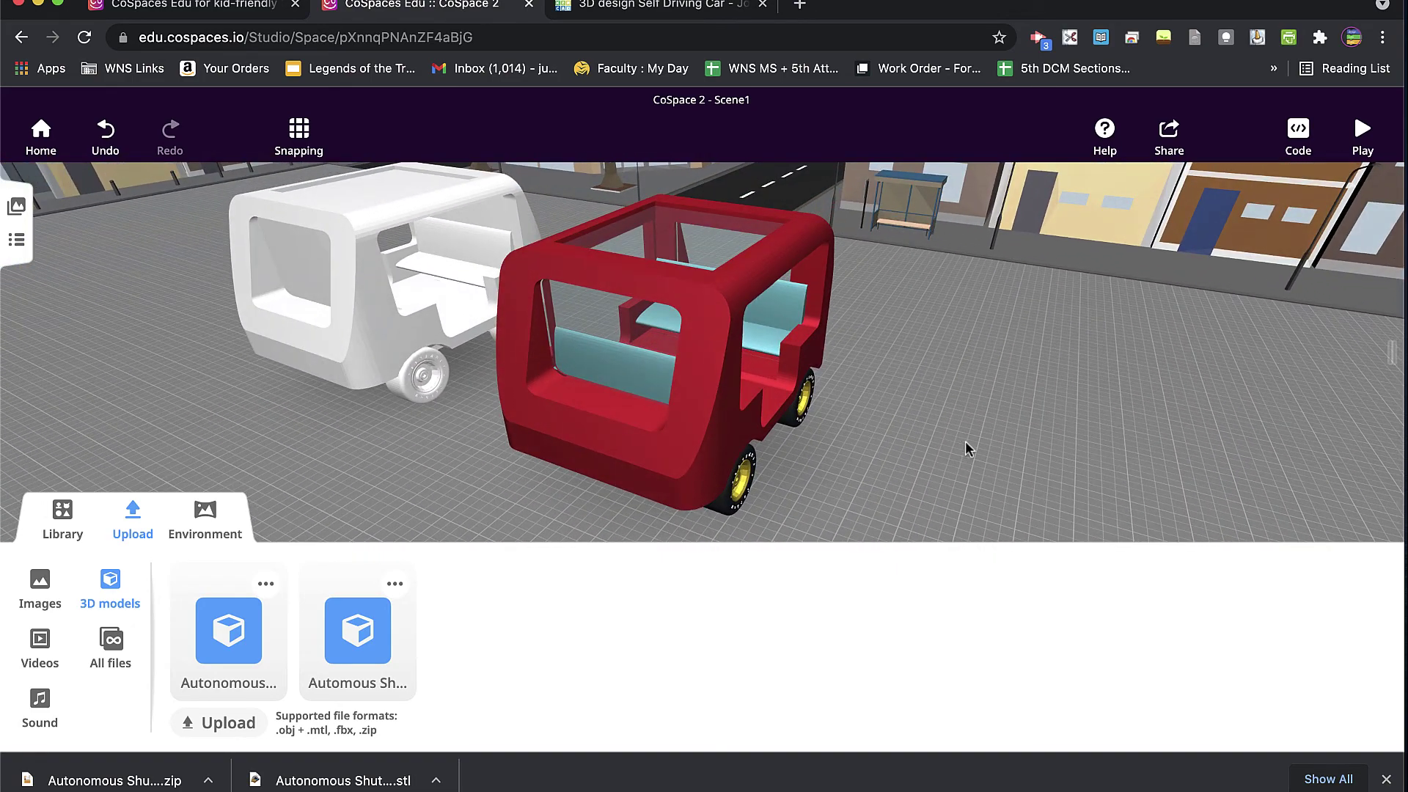
left_click(290, 284)
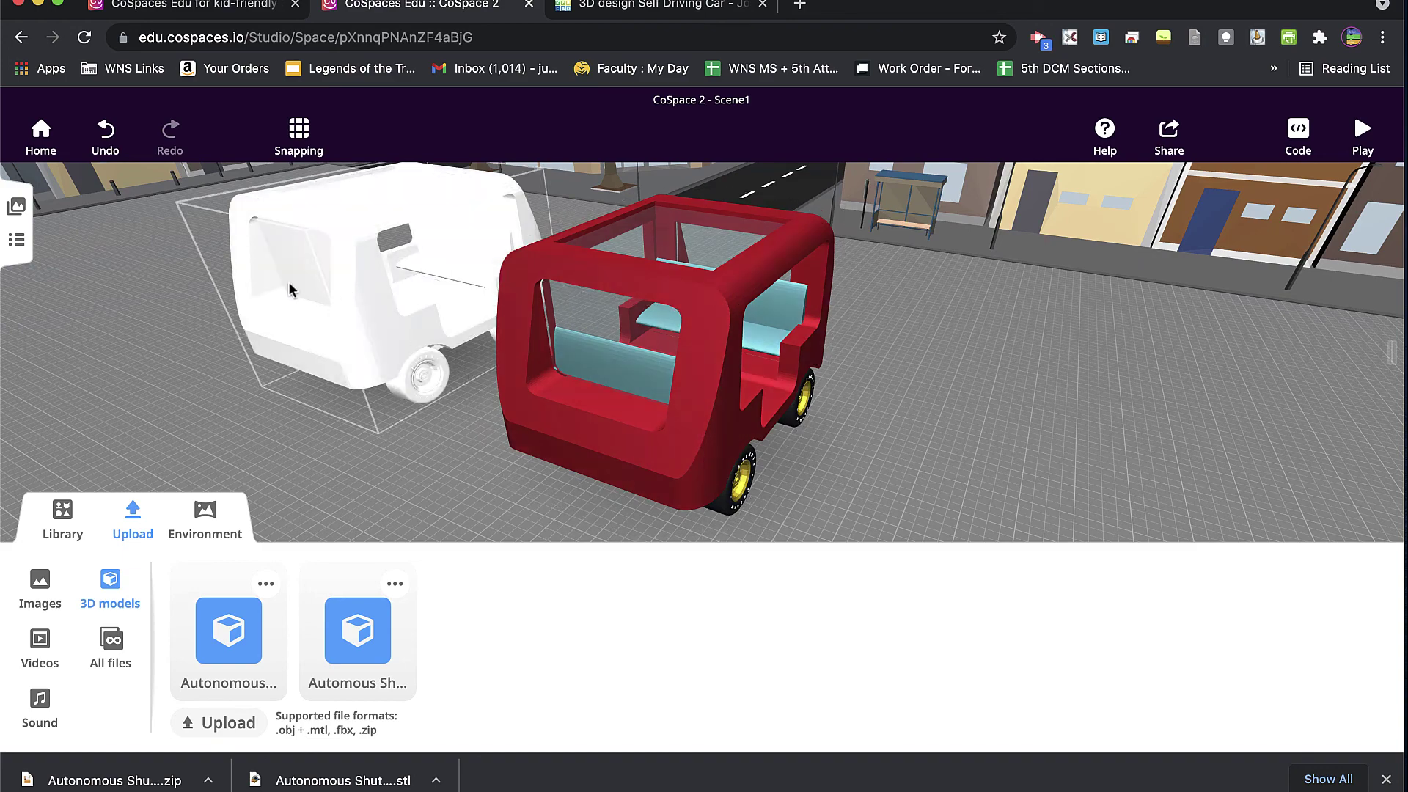
left_click(557, 370)
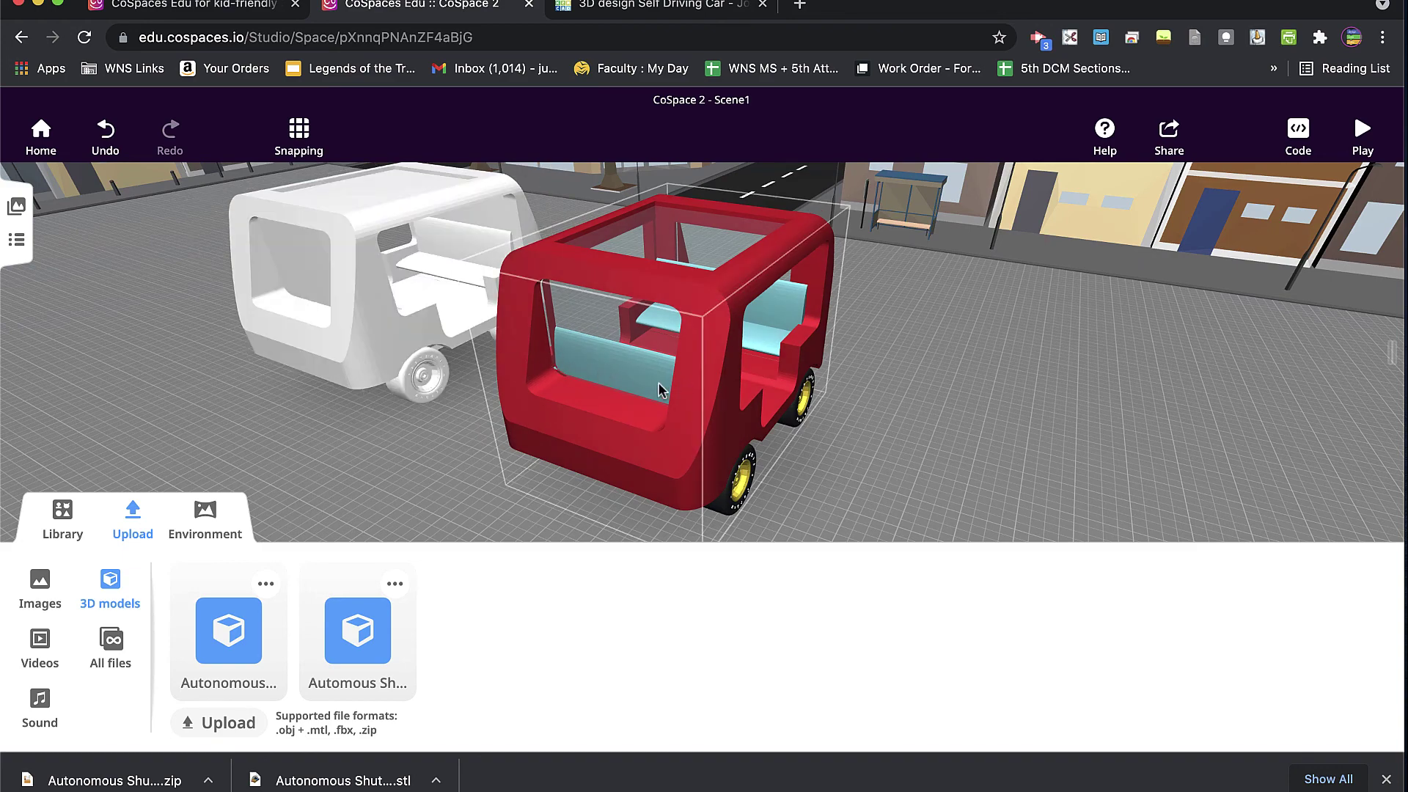